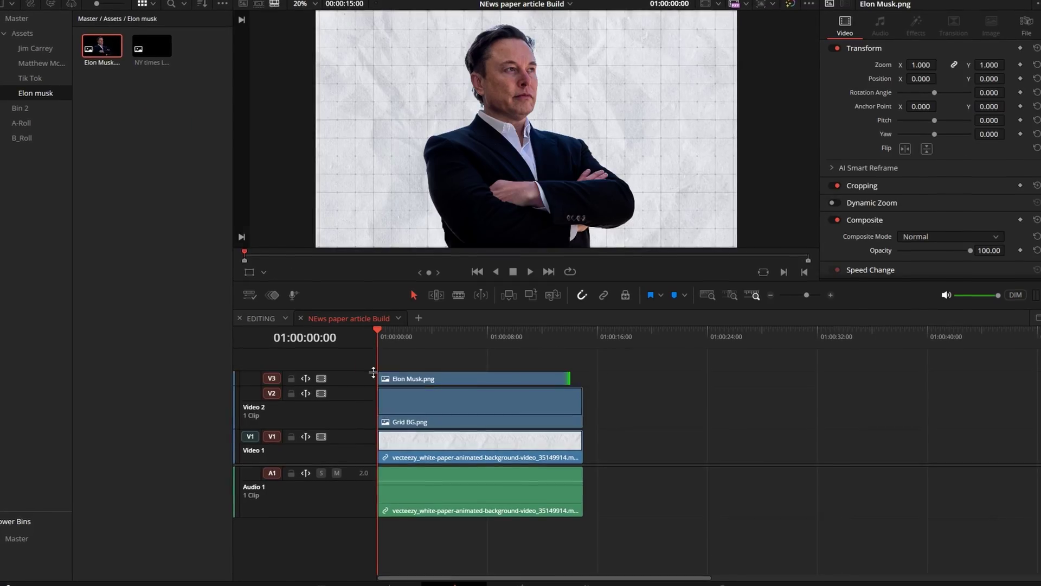
Extend the Elon Musk.png clip to the background clips' length, scale the image down and shift it lower in the frame
left_click_drag(373, 372, 374, 350)
left_click_drag(373, 387, 373, 411)
left_click_drag(568, 418, 583, 418)
left_click(483, 333)
left_click_drag(921, 65, 895, 65)
left_click_drag(989, 79, 941, 79)
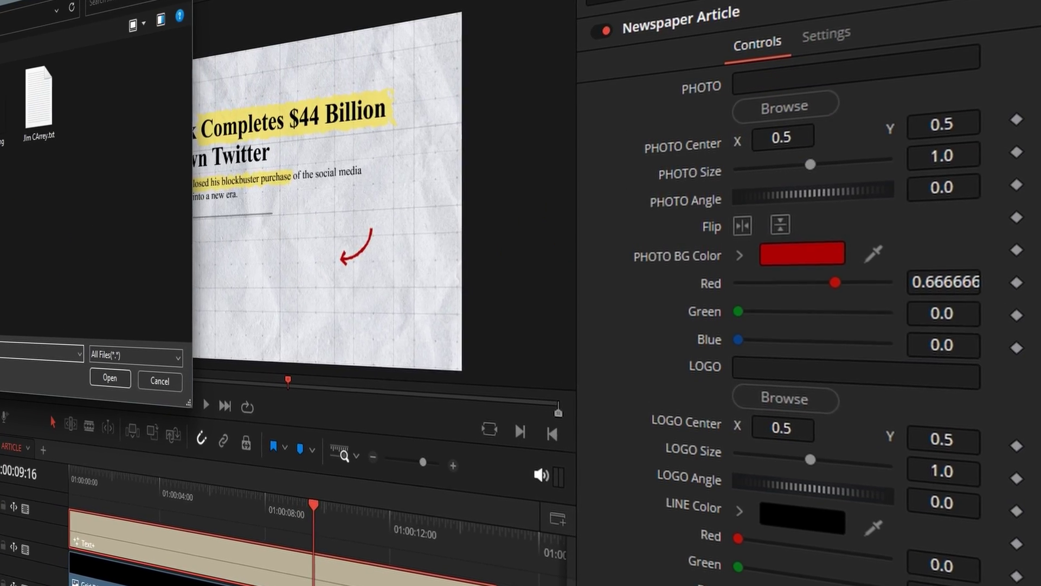
left_click(784, 355)
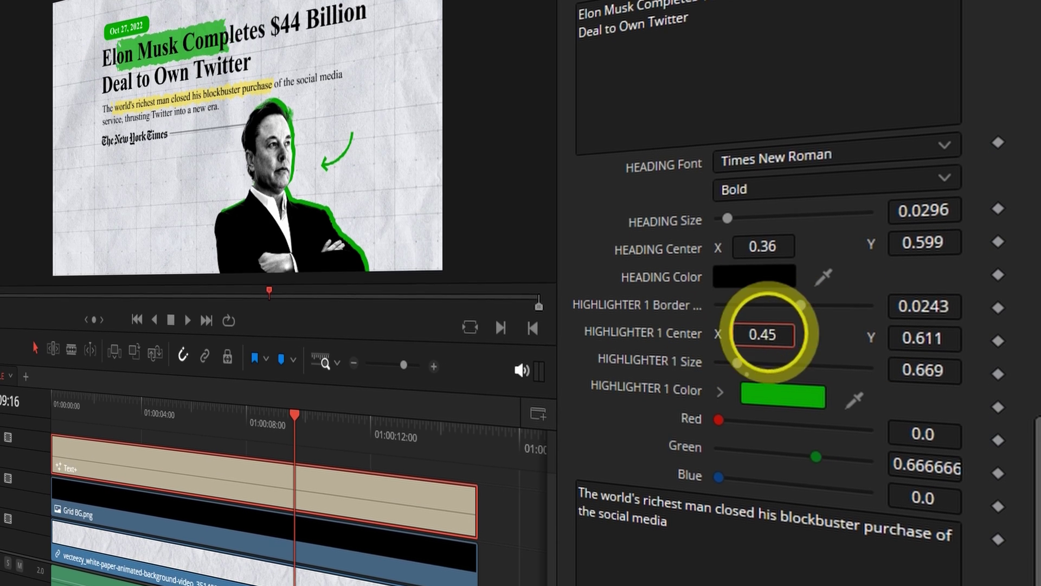
mouse_move(783, 330)
left_mouse_down()
mouse_move(949, 323)
mouse_move(734, 306)
left_mouse_up()
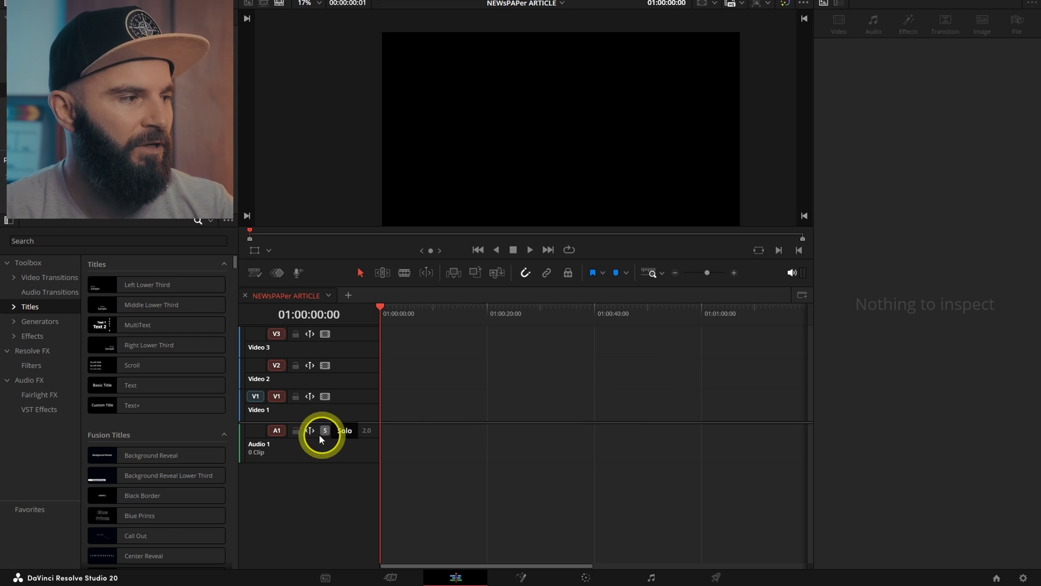
Place a Text+ title at the start of video track 1 and apply the Newspaper Article effect to it
left_click_drag(129, 407, 387, 418)
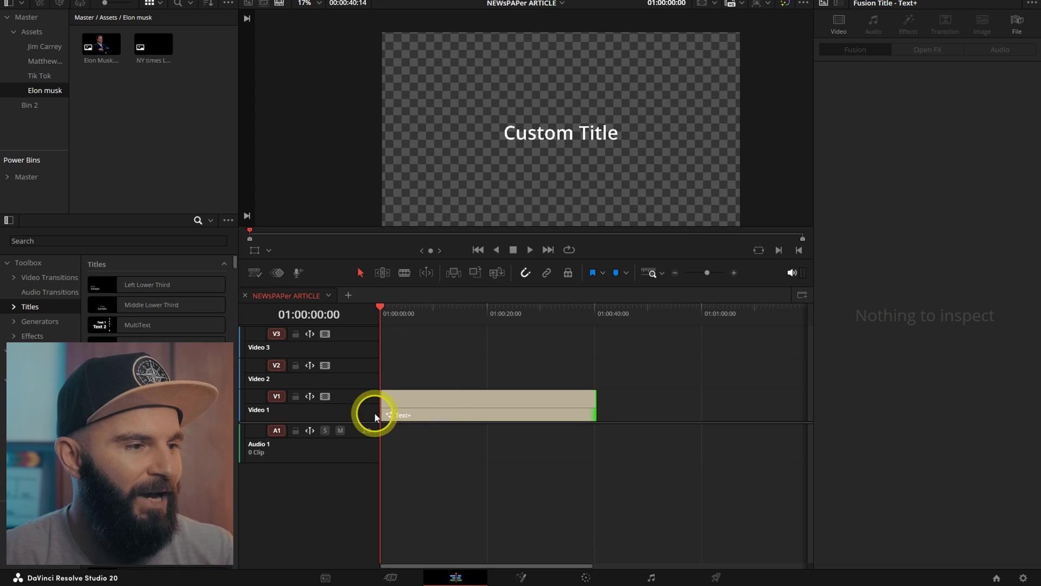
left_click(392, 411)
left_click(27, 336)
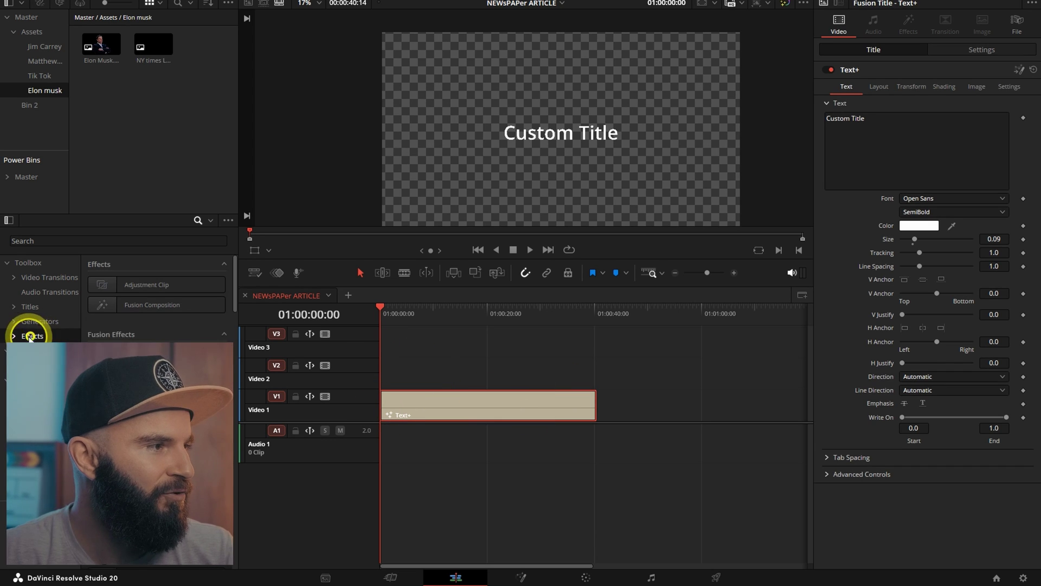
left_click(159, 242)
type("new")
left_click_drag(198, 283, 472, 409)
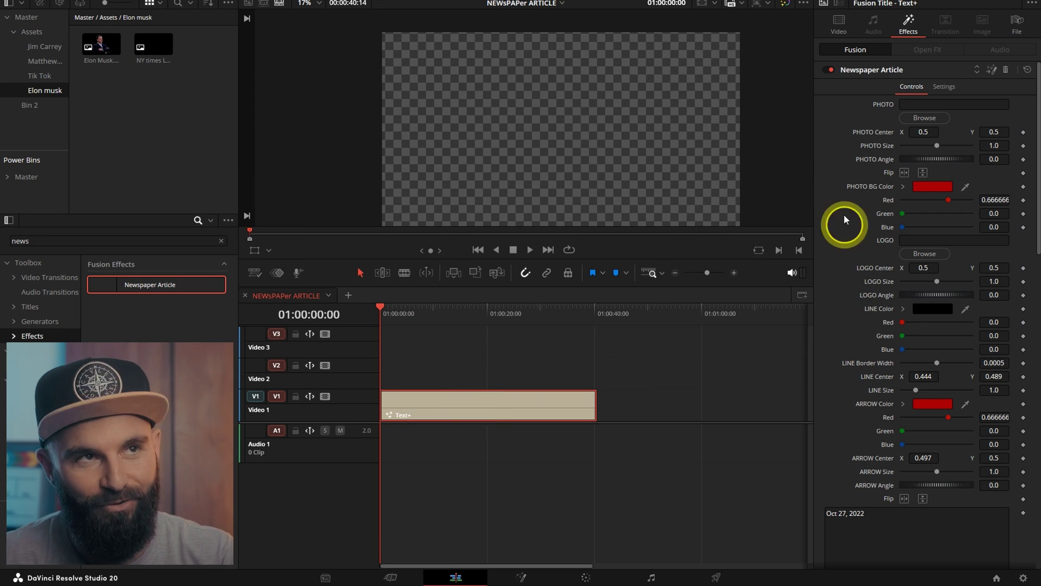
Move the playhead to 01:00:22:12 and relocate the Text+ clip to video track 3
mouse_move(1039, 80)
left_mouse_down()
mouse_move(1037, 200)
mouse_move(1038, 76)
left_mouse_up()
left_click_drag(397, 319, 509, 323)
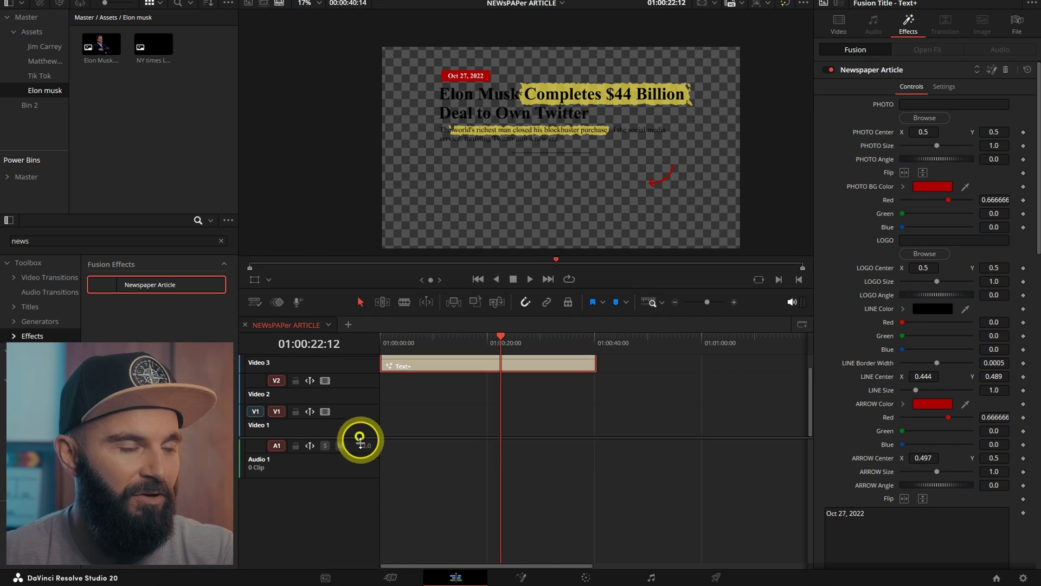
left_click_drag(356, 437, 356, 459)
Add the white paper background video to the start of video track 1 and trim the Text+ clip to its length
left_click(31, 32)
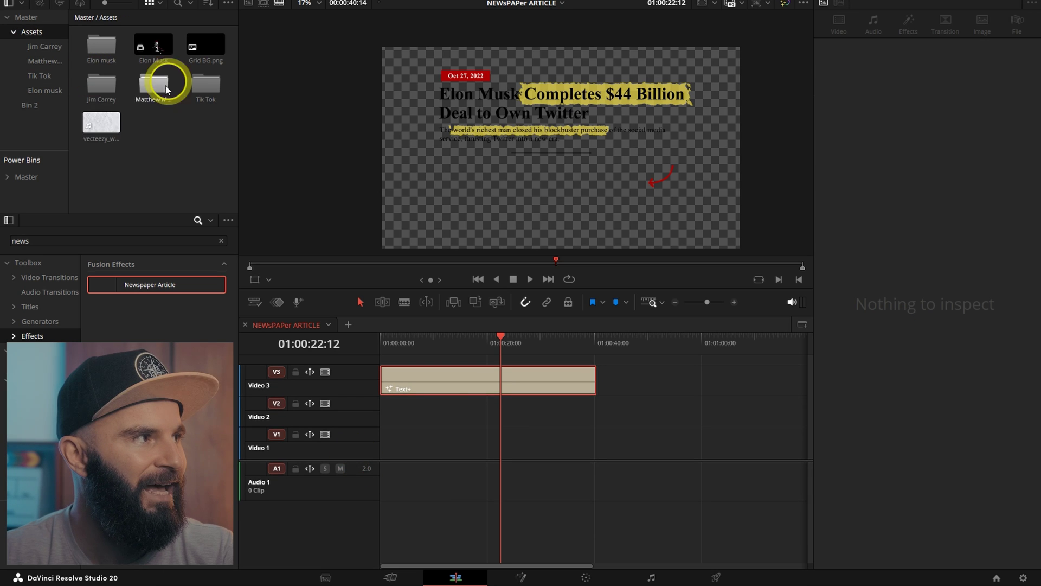
left_click_drag(102, 122, 382, 442)
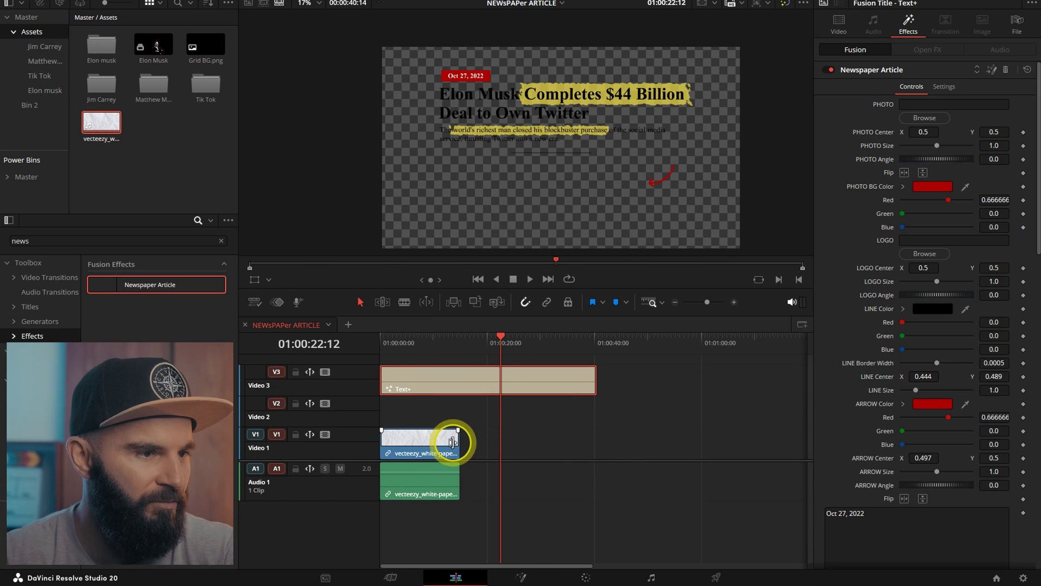
left_click_drag(457, 442, 604, 456)
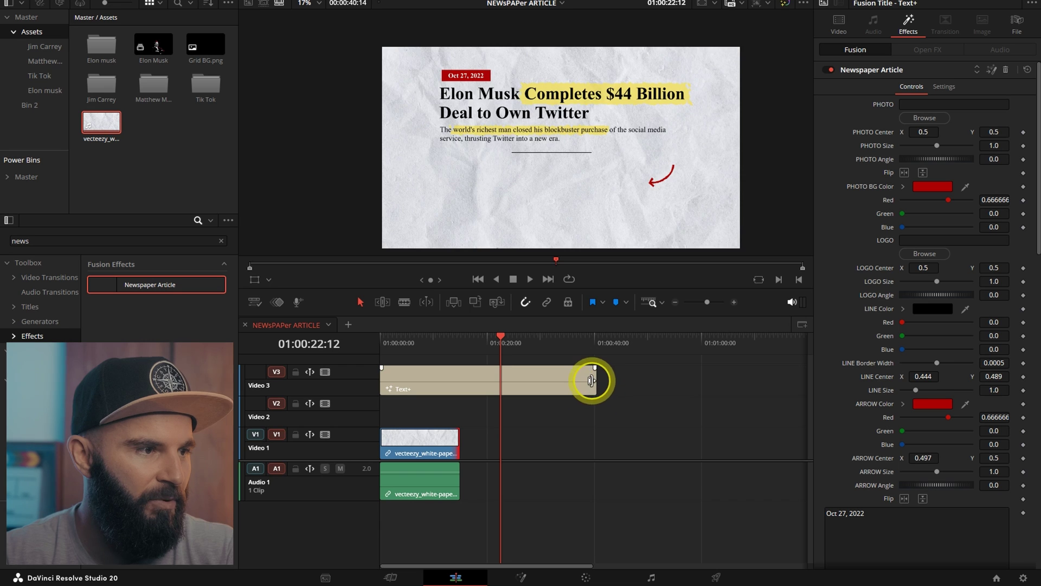
left_click_drag(592, 380, 460, 380)
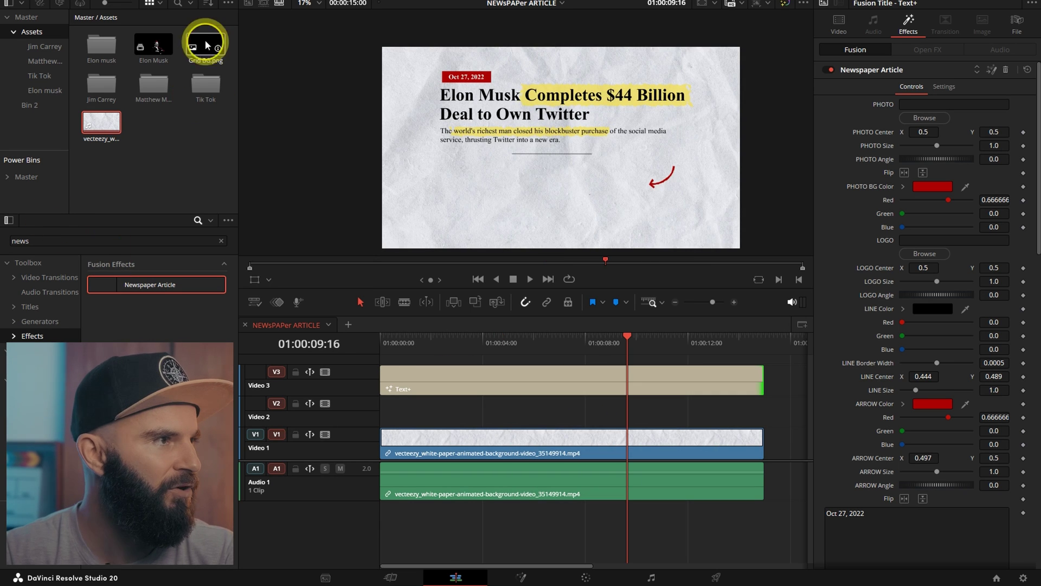
Place Grid BG.png on video track 2 across the full background length and lower its opacity
left_click_drag(207, 46, 429, 410)
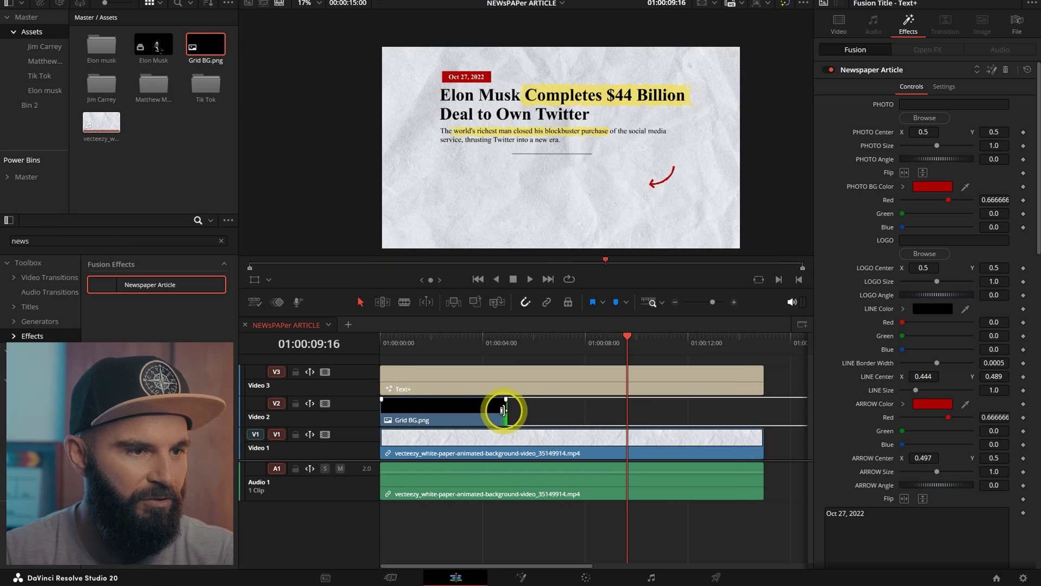
left_click_drag(521, 412, 760, 411)
left_click_drag(960, 244, 912, 244)
Load Elon Musk.png as the photo of the Text+ clip's Newspaper Article effect
left_click(584, 371)
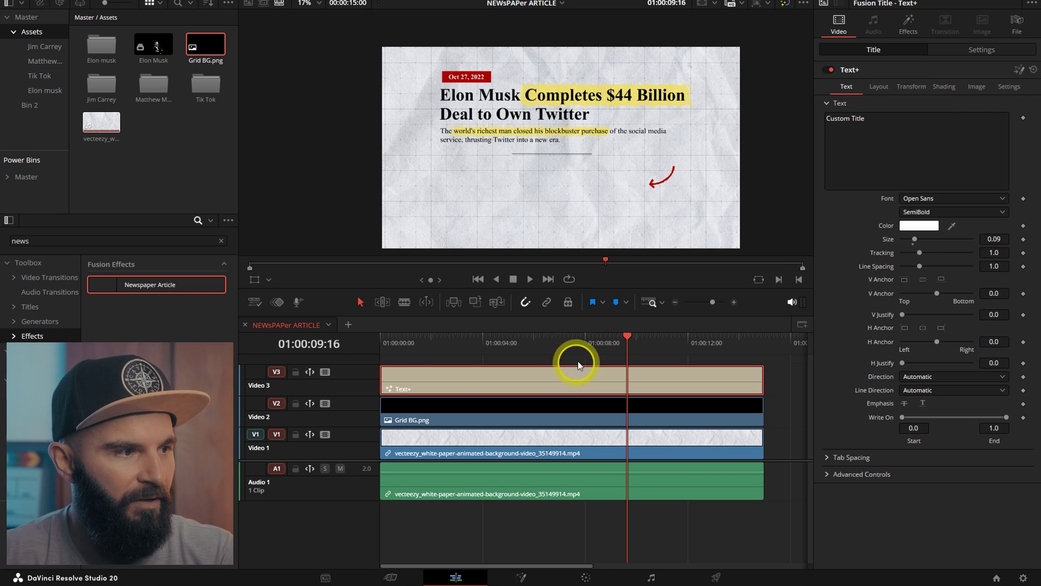
left_click(905, 27)
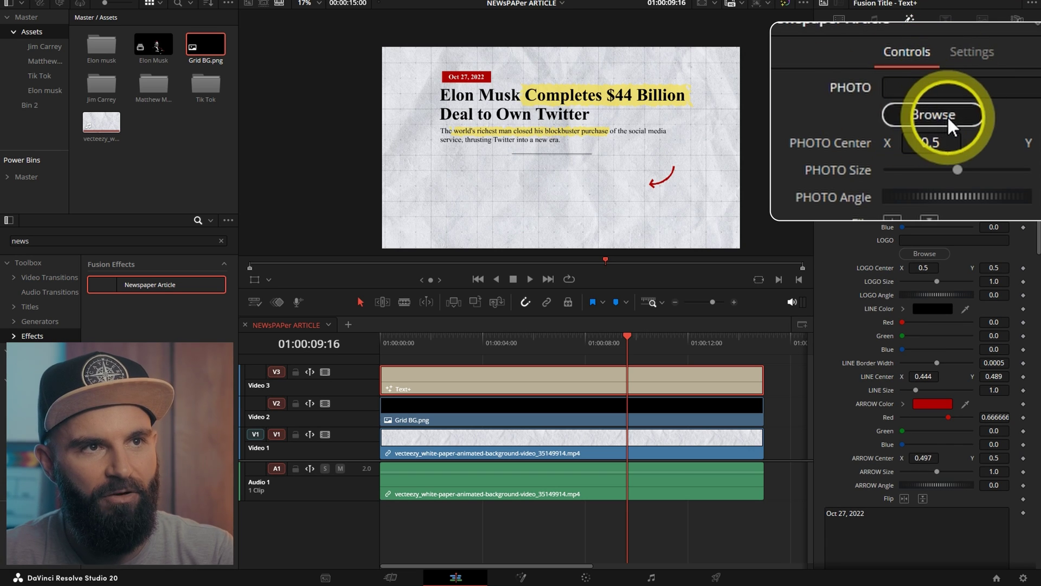
left_click(925, 117)
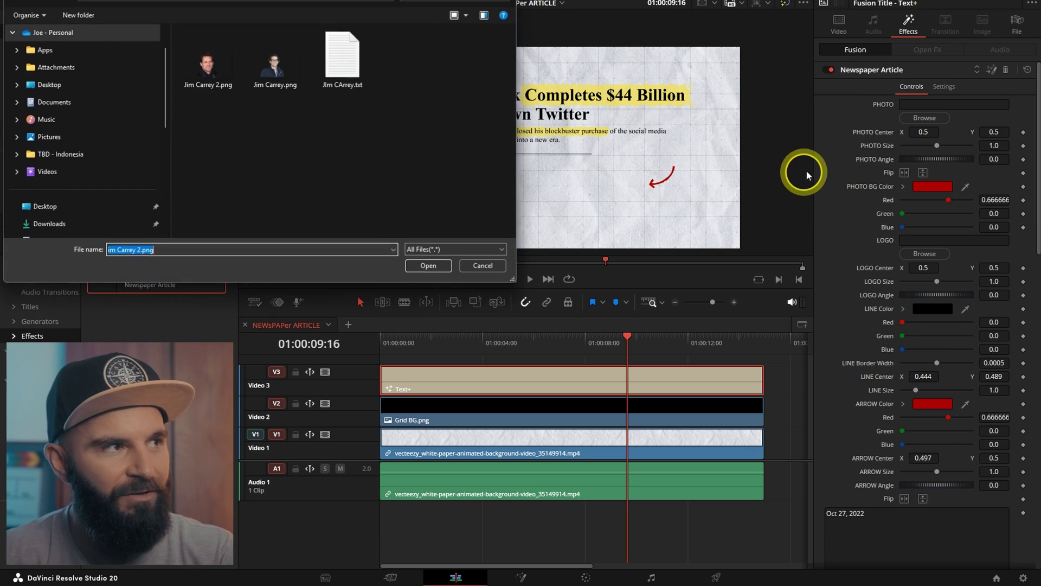
left_click(429, 265)
Load NY times LOGO.png as the logo of the newspaper article
left_click(925, 254)
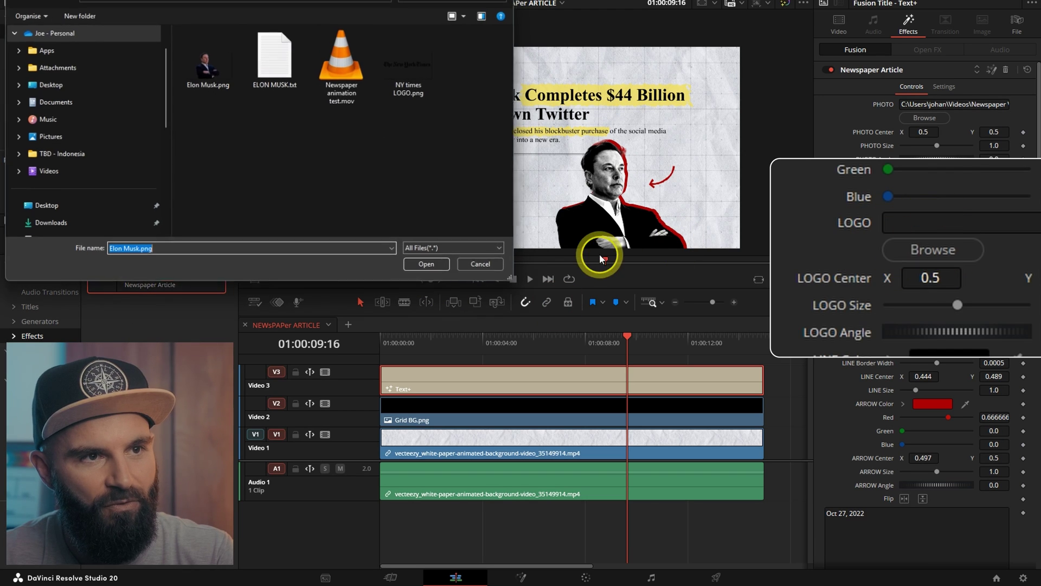
left_click(424, 92)
left_click(428, 266)
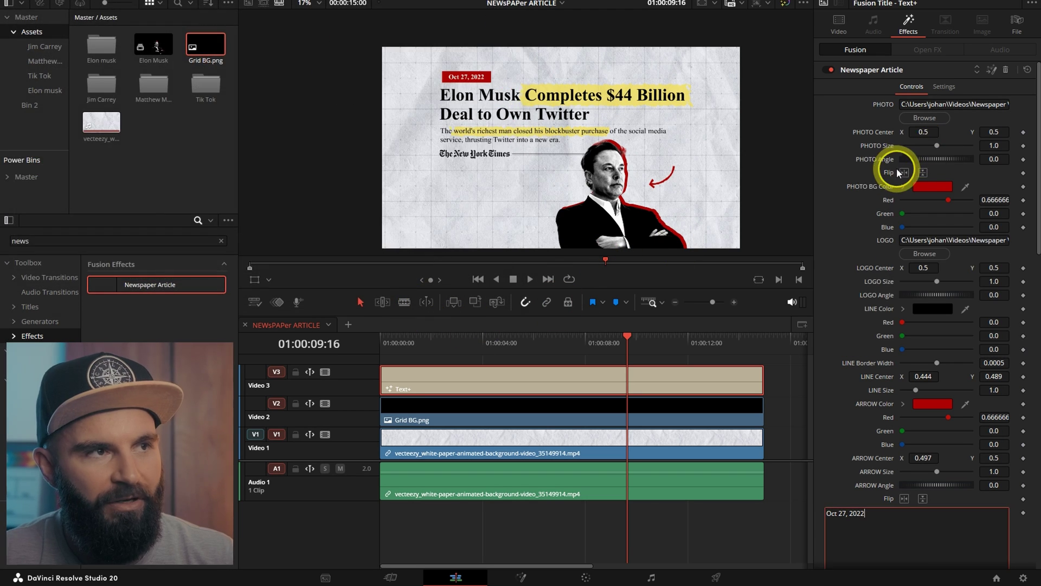
Try flipping, rotating and horizontally shifting the photo, reverting each change
left_click(904, 172)
left_click(904, 173)
left_click_drag(921, 159, 946, 177)
key("ctrl+z")
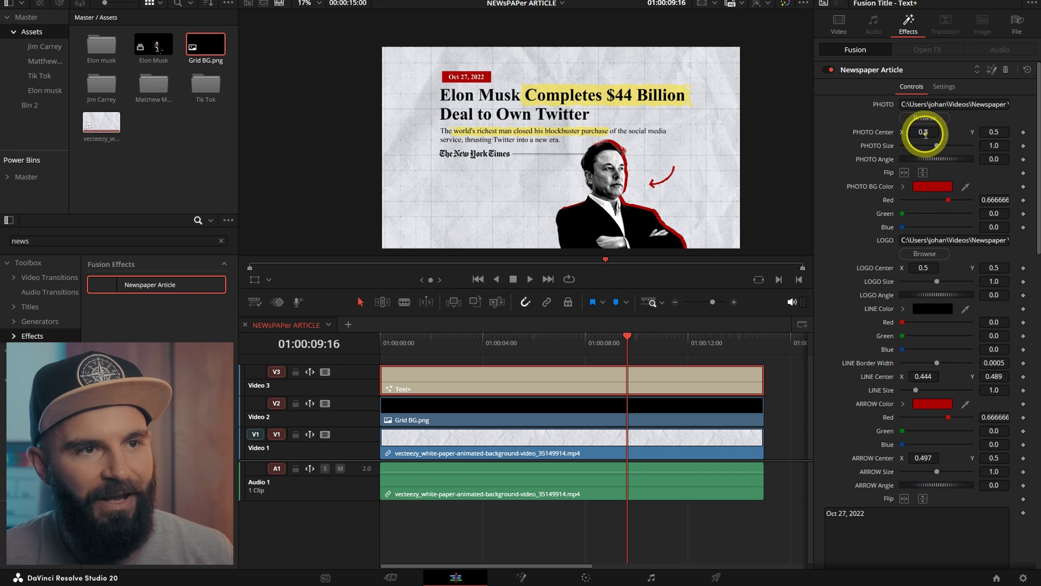
mouse_move(925, 134)
left_mouse_down()
mouse_move(947, 134)
mouse_move(931, 135)
left_mouse_up()
key("ctrl+z")
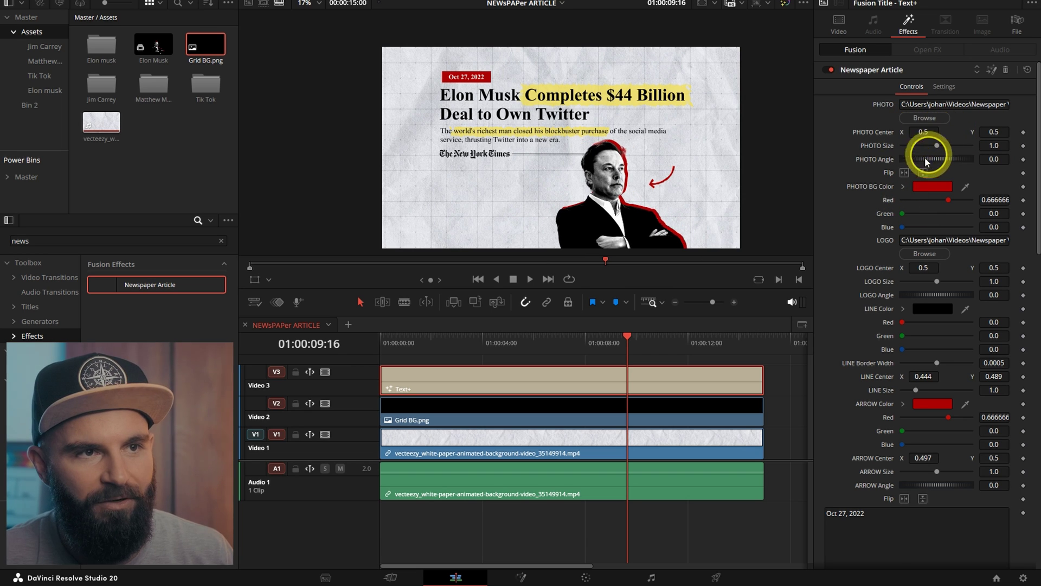
Try enlarging the logo and moving the line's center, undoing both changes
scroll(922, 184, "down", 3)
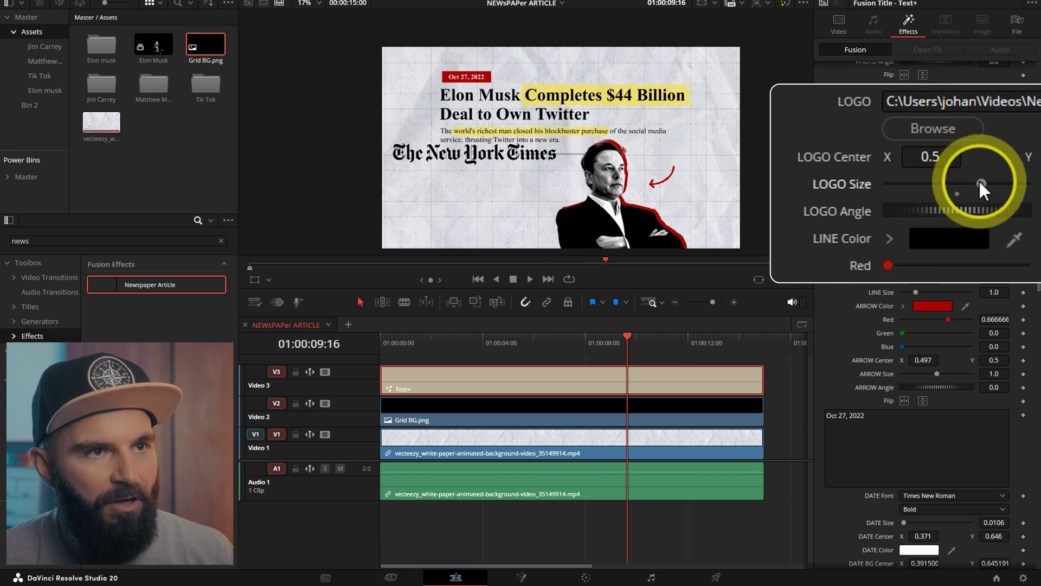
key("ctrl+z")
scroll(875, 221, "down", 2)
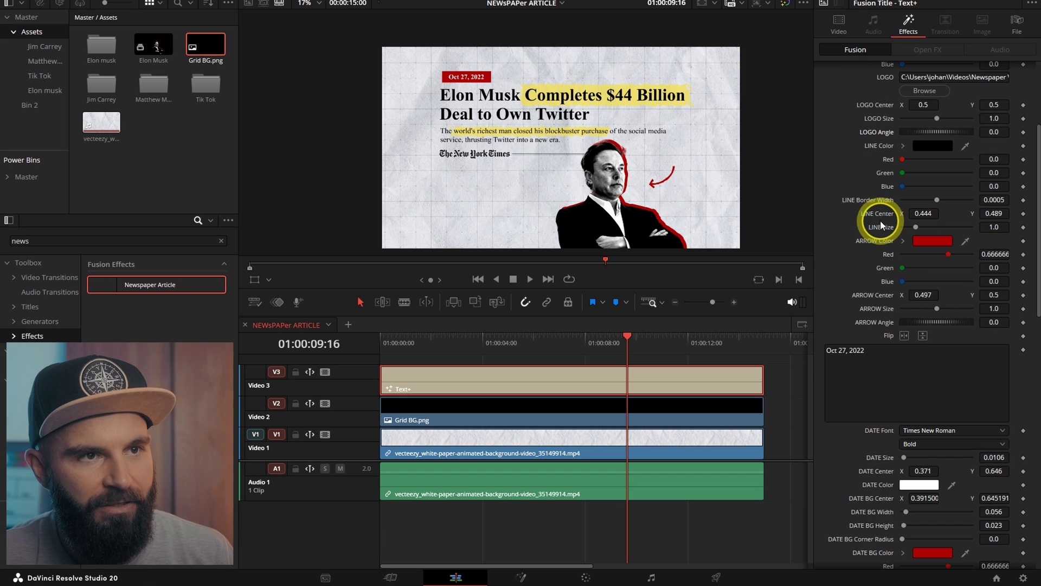
mouse_move(917, 214)
left_mouse_down()
mouse_move(943, 210)
mouse_move(915, 211)
left_mouse_up()
key("ctrl+z")
Try out the line's color picker and the arrow's angle
left_click(925, 146)
left_click(640, 371)
left_click_drag(953, 287, 924, 336)
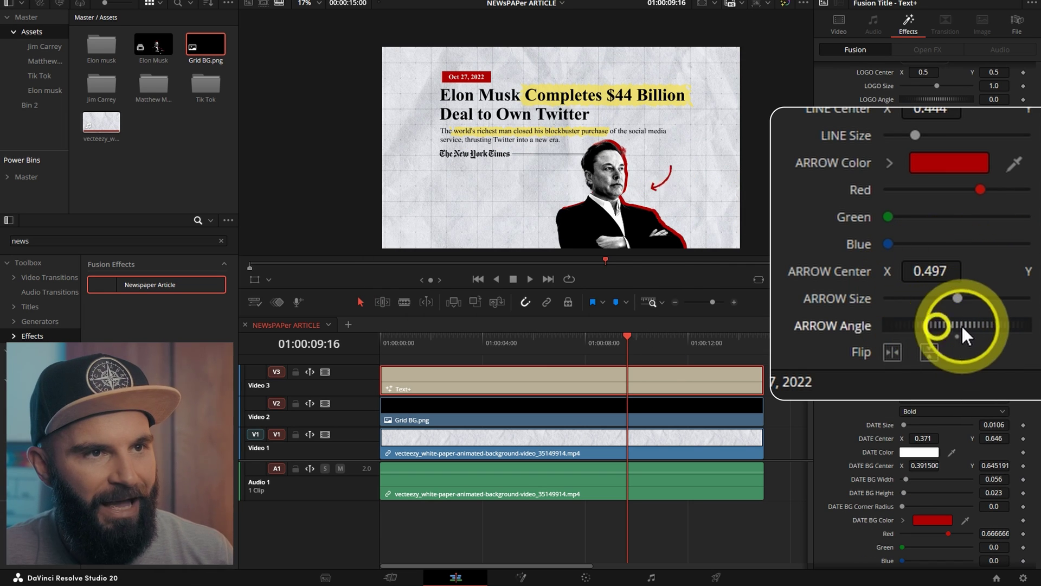
Change the arrow color to green, with a red value of 0.0 and a green value of 0.666666
left_click(947, 163)
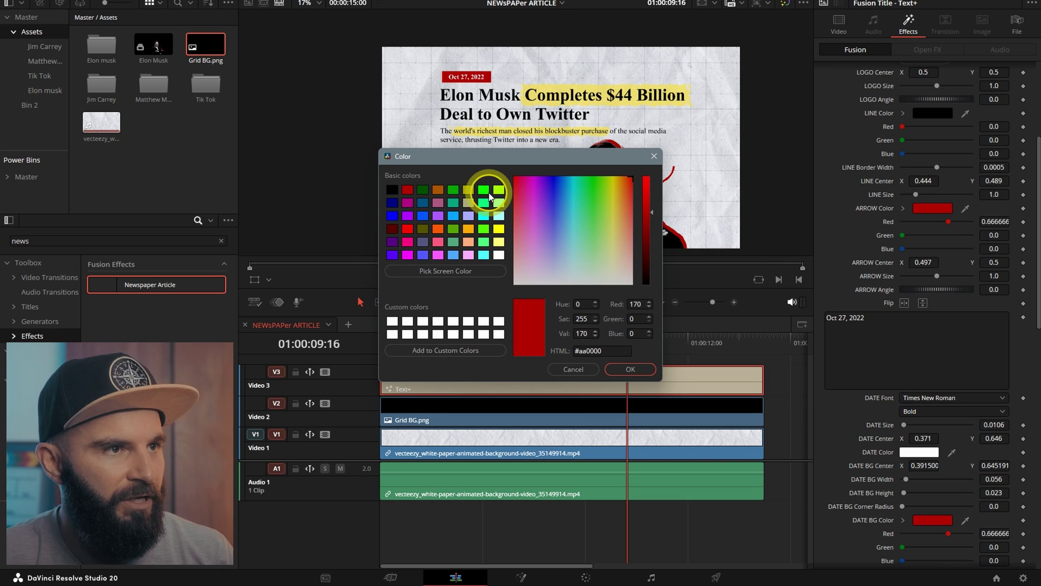
left_click(484, 191)
left_click(453, 189)
left_click(629, 369)
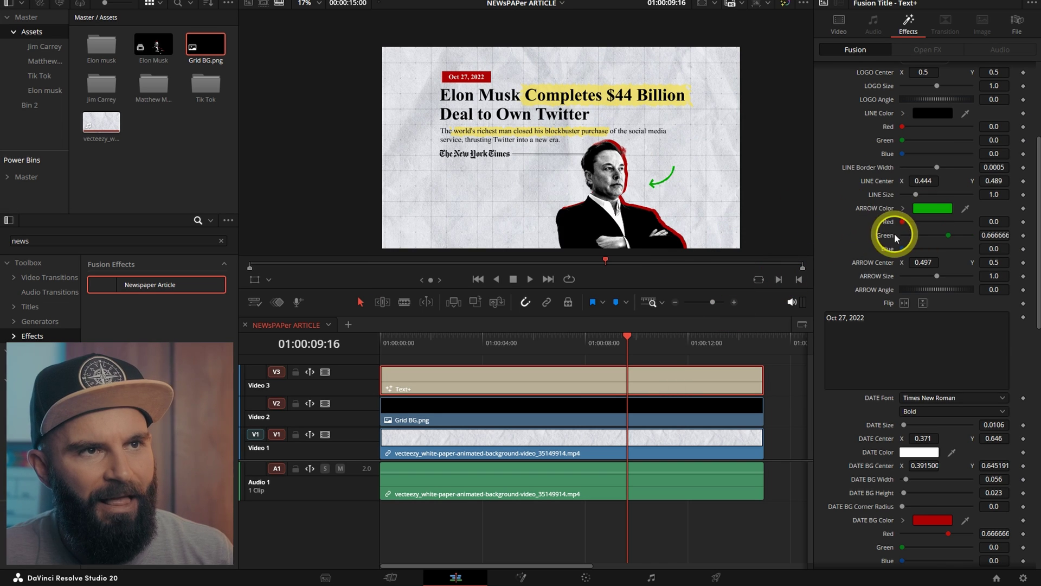
Change the photo background color to green
scroll(894, 233, "up", 3)
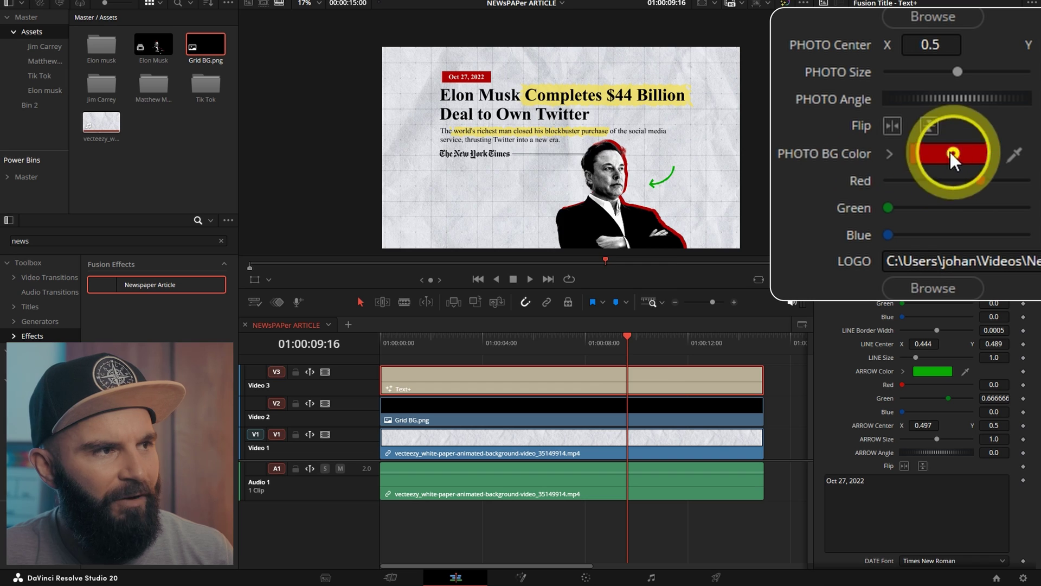
left_click(911, 156)
double_click(483, 190)
Change the date background color to green, with a green value of 0.666666
scroll(861, 273, "down", 4)
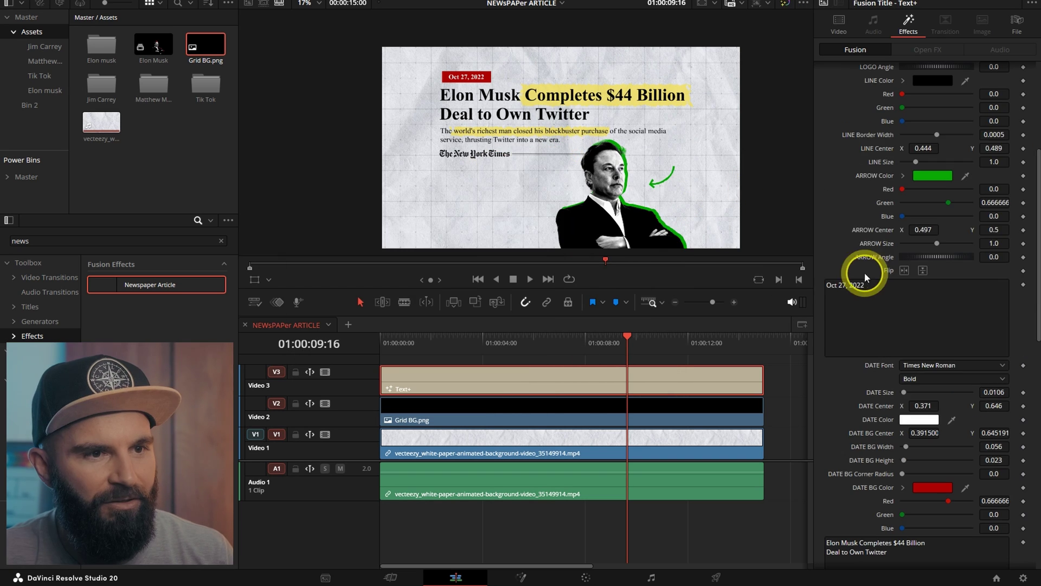
scroll(692, 344, "down", 1)
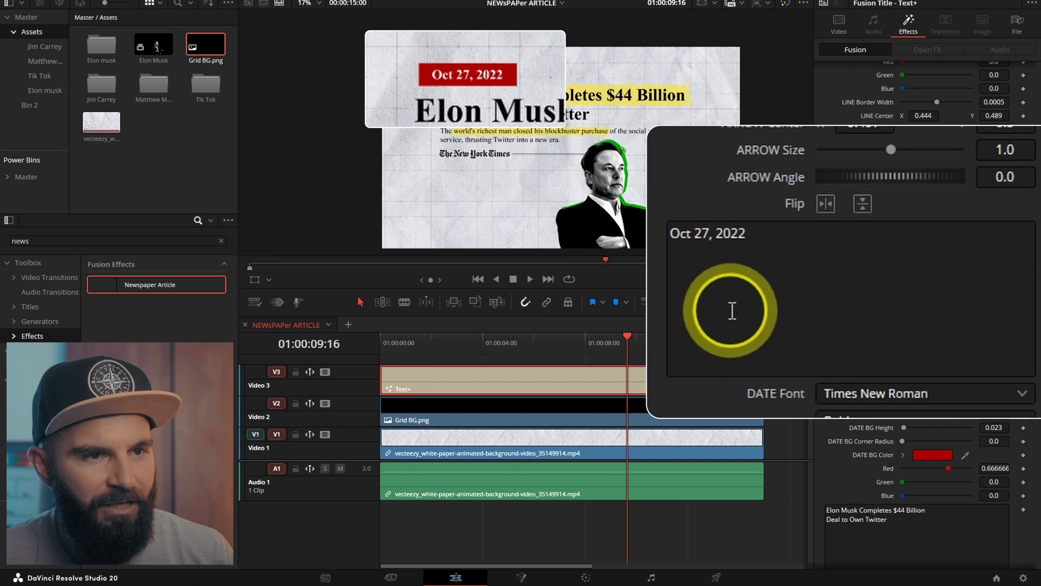
scroll(737, 312, "up", 1)
scroll(771, 328, "down", 3)
scroll(731, 385, "down", 3)
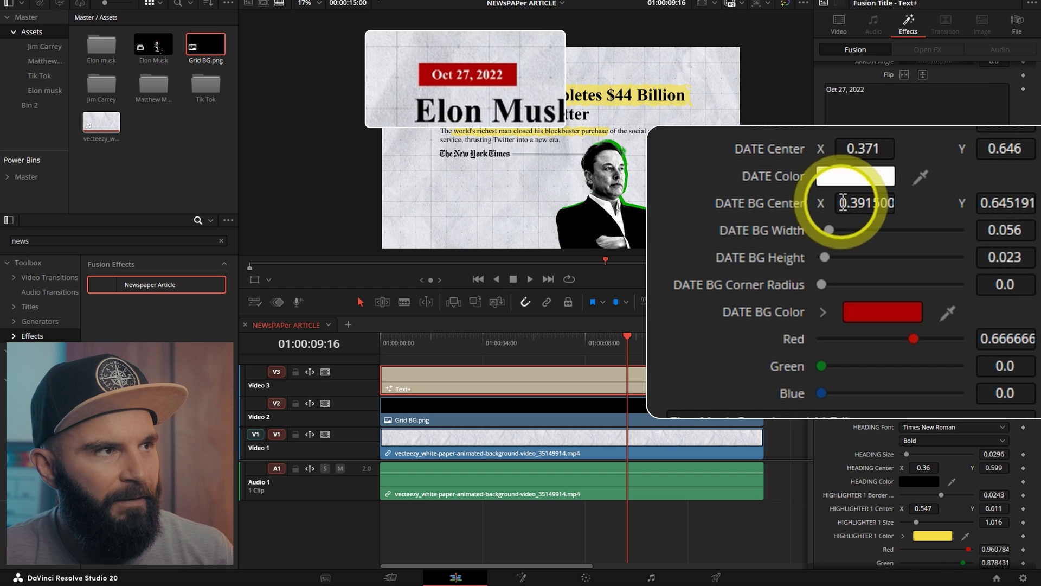
left_click(836, 324)
left_click(454, 190)
left_click(631, 369)
Try adjusting the date background's height and width, undoing the changes
mouse_move(825, 257)
left_mouse_down()
mouse_move(838, 260)
mouse_move(825, 257)
left_mouse_up()
left_click(1020, 239)
mouse_move(997, 229)
left_mouse_down()
mouse_move(1009, 229)
mouse_move(988, 230)
left_mouse_up()
key("ctrl+z")
Round the date background's corners with a corner radius of 0.703
left_click_drag(997, 290, 1020, 289)
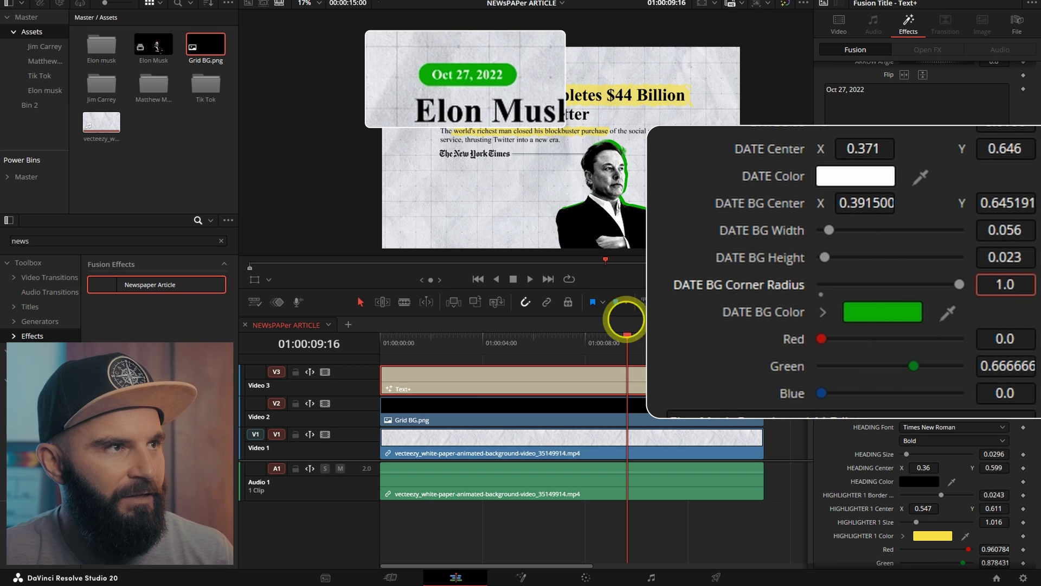
left_click_drag(431, 311, 487, 311)
Try replacing the heading with "ANy HEading" and restore the copied original heading text
scroll(872, 270, "down", 3)
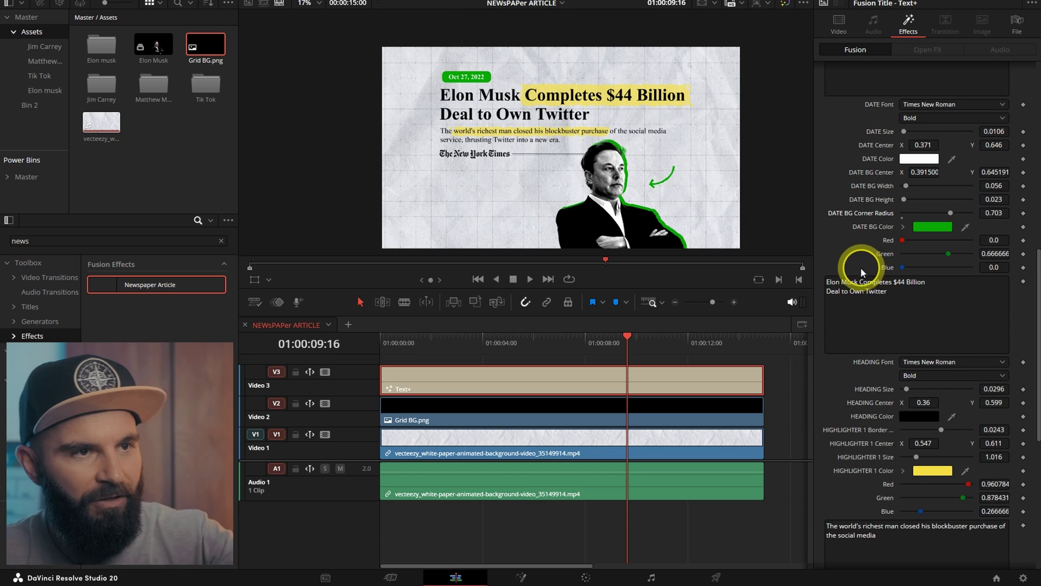
left_click_drag(799, 247, 799, 247)
key("ctrl+c")
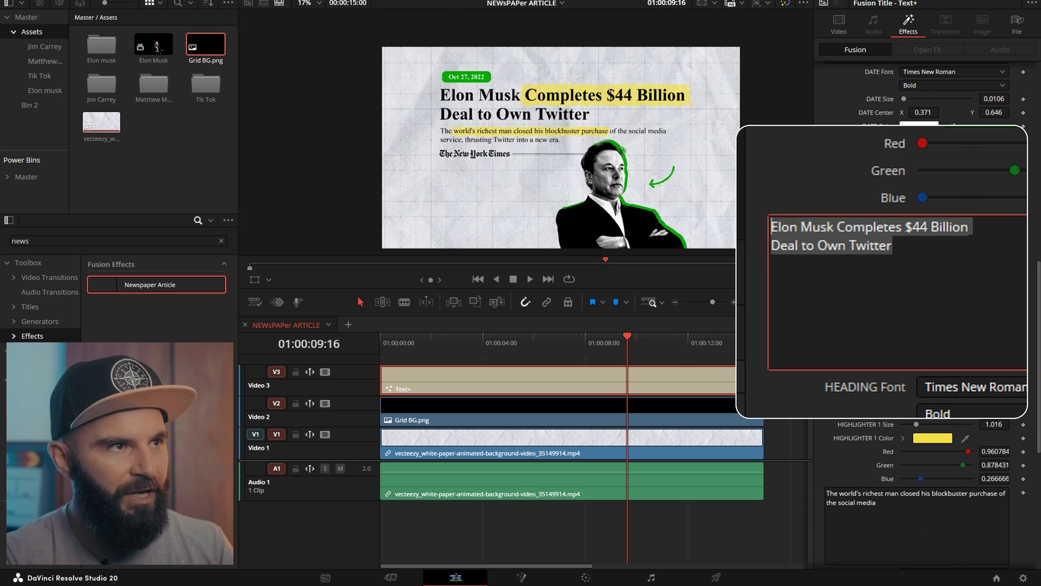
key("BackSpace")
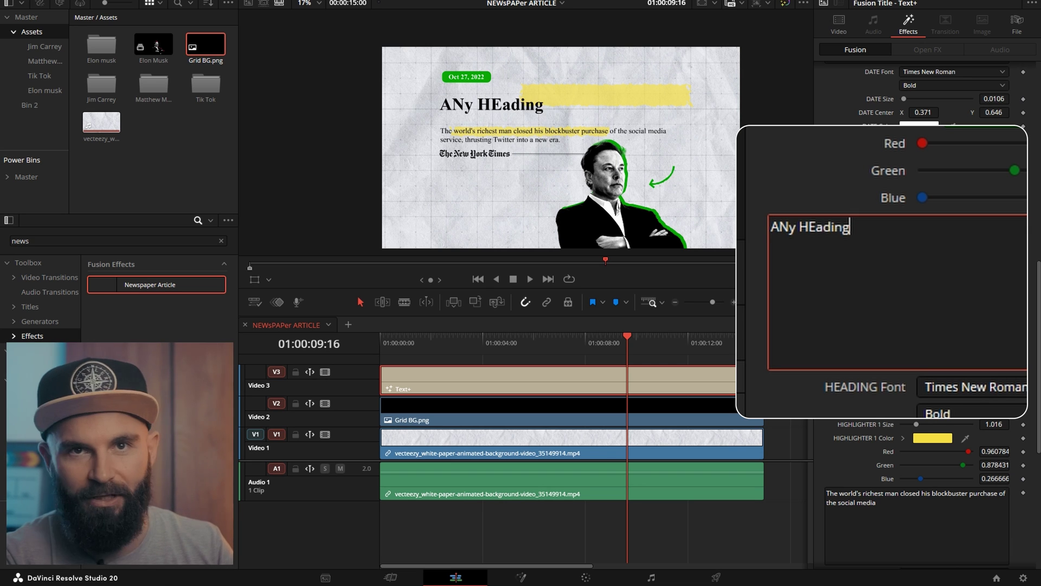
key("ctrl+v")
Recolor highlighter 1 green (#00aa00) and position it over "Deal to Own Twitter", centered at about X 0.447, Y 0.572
scroll(866, 295, "down", 3)
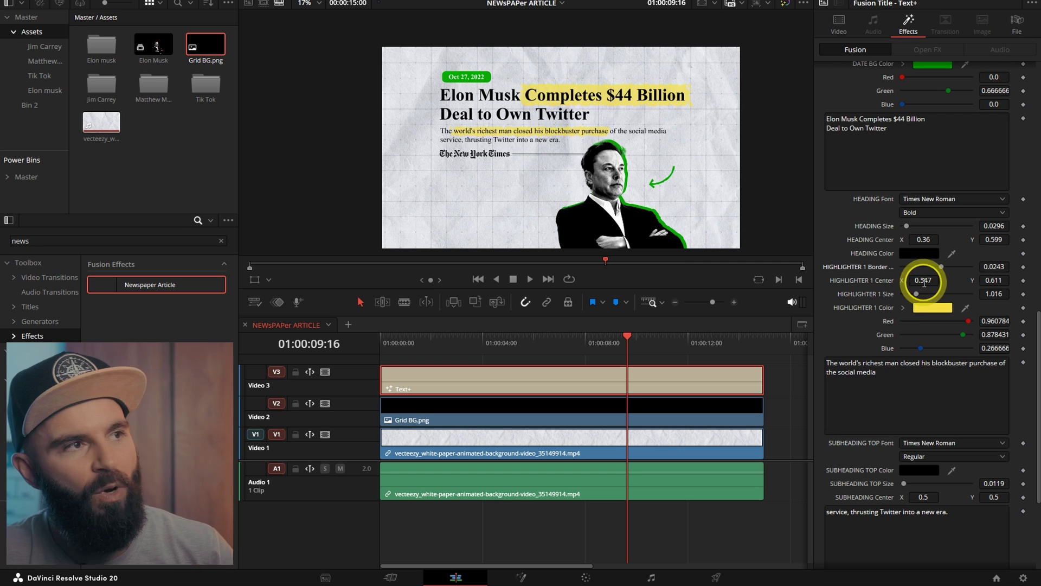
left_click_drag(904, 277, 886, 270)
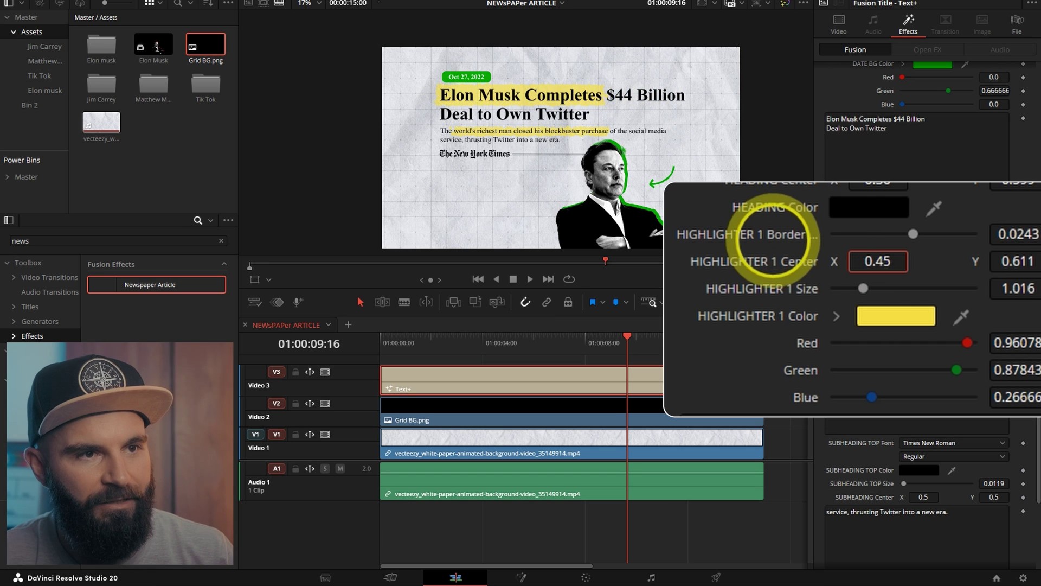
left_click(876, 320)
left_click(452, 191)
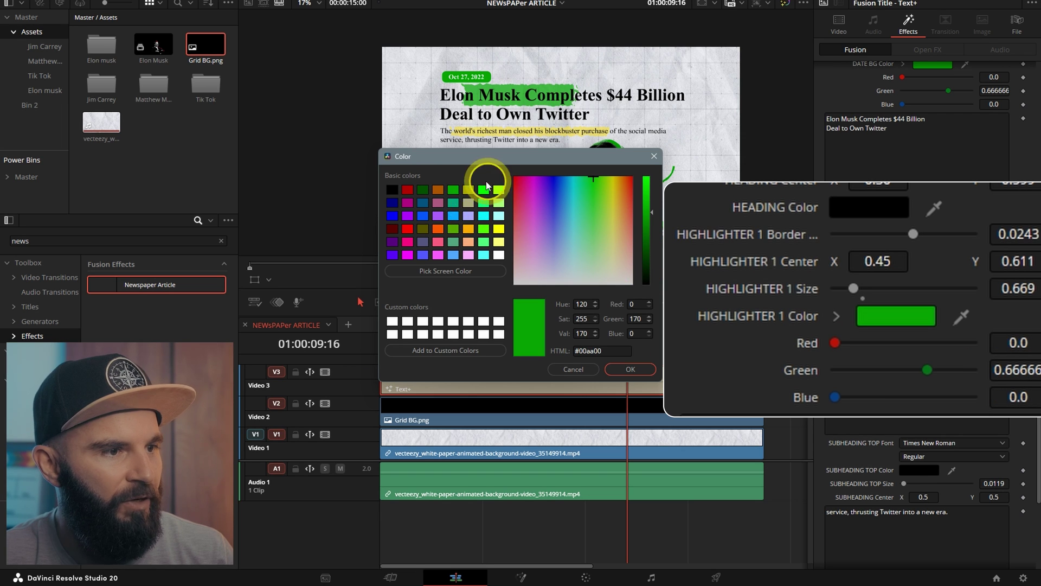
left_click(635, 369)
mouse_move(877, 261)
left_mouse_down()
mouse_move(941, 258)
mouse_move(861, 294)
mouse_move(891, 261)
mouse_move(879, 268)
left_mouse_up()
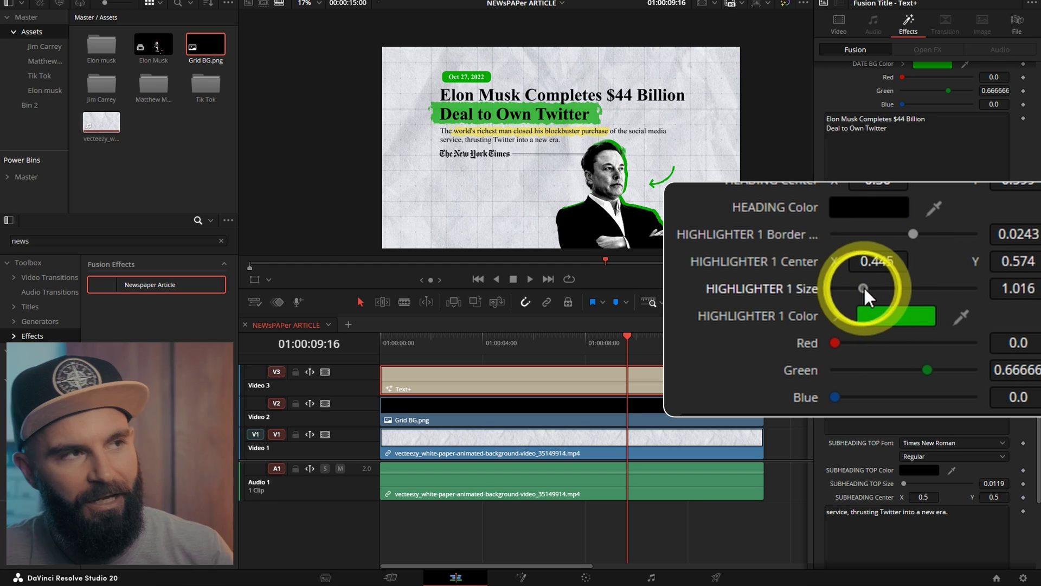
Change the highlighter 2 color to green (#00aa00)
scroll(858, 235, "down", 3)
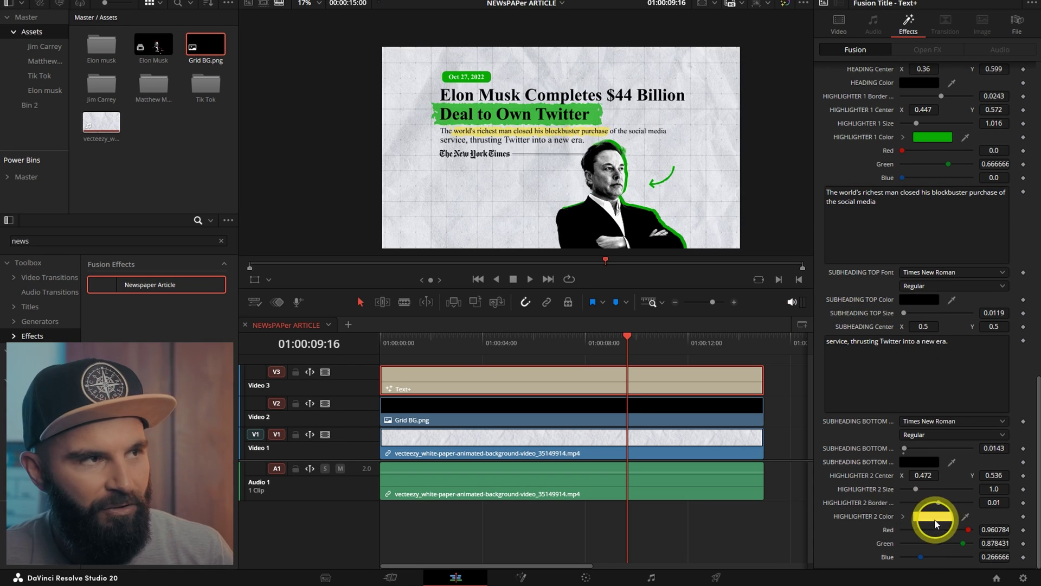
left_click(934, 518)
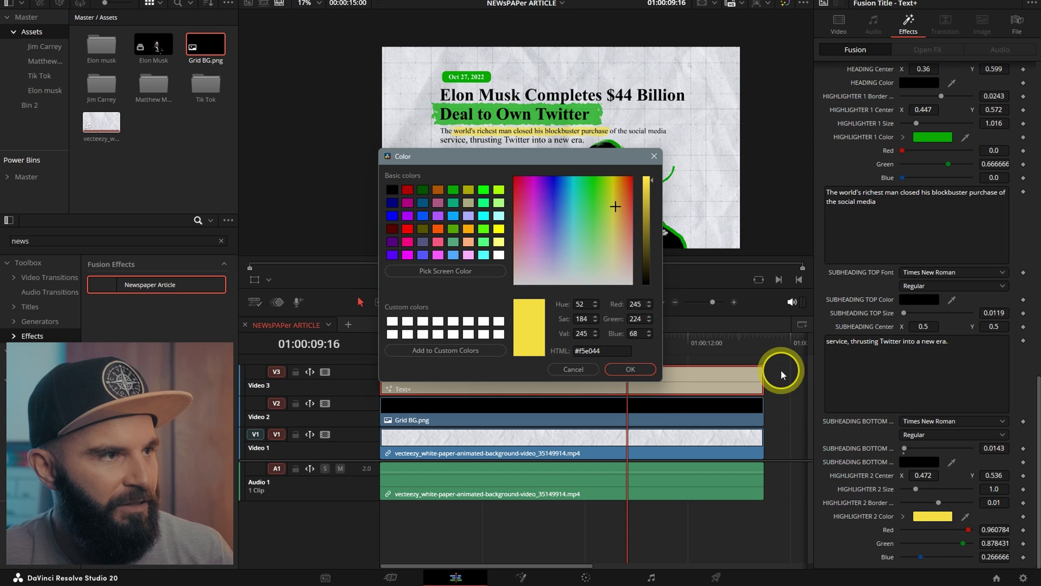
left_click(454, 189)
left_click(630, 369)
Resize highlighter 2 to about 0.97 and center it at X 0.456, Y 0.517 over the second subheading line
mouse_move(980, 489)
left_mouse_down()
mouse_move(919, 478)
mouse_move(662, 480)
left_mouse_up()
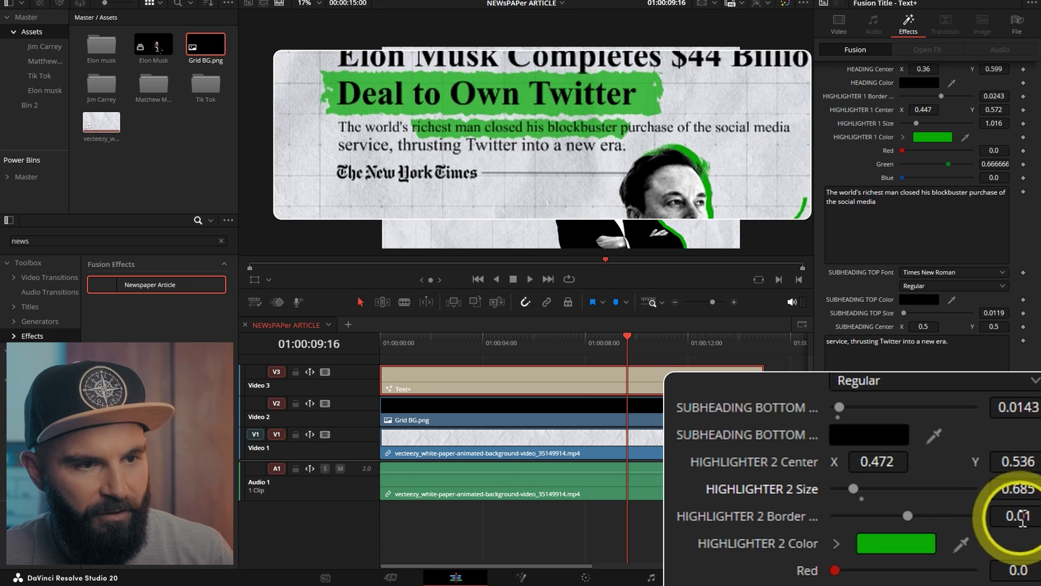
left_click_drag(1027, 457, 1003, 458)
mouse_move(907, 458)
left_mouse_down()
mouse_move(837, 442)
mouse_move(825, 465)
left_mouse_up()
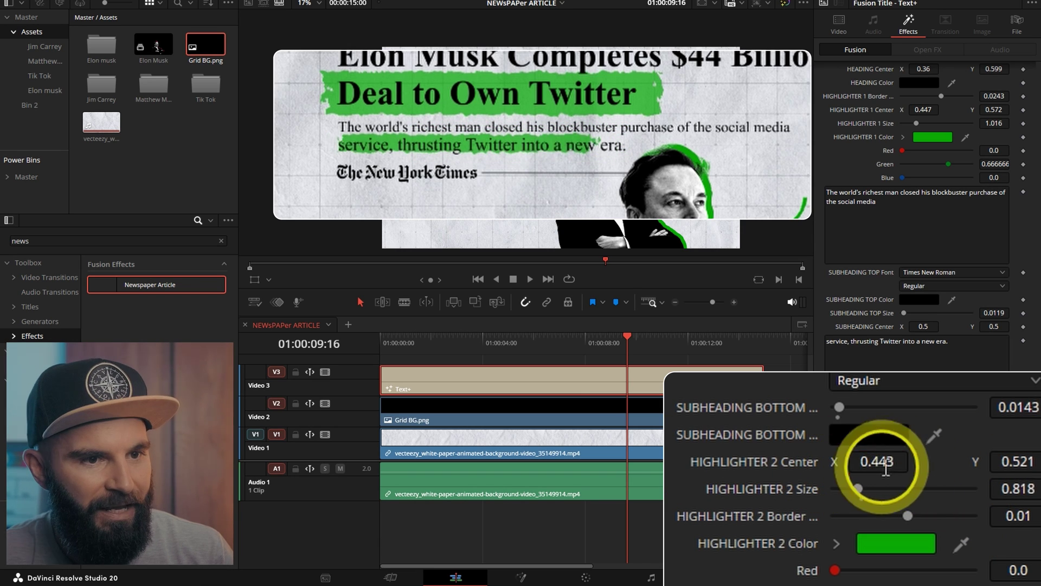
left_click_drag(886, 464, 882, 465)
left_click_drag(998, 492, 1005, 492)
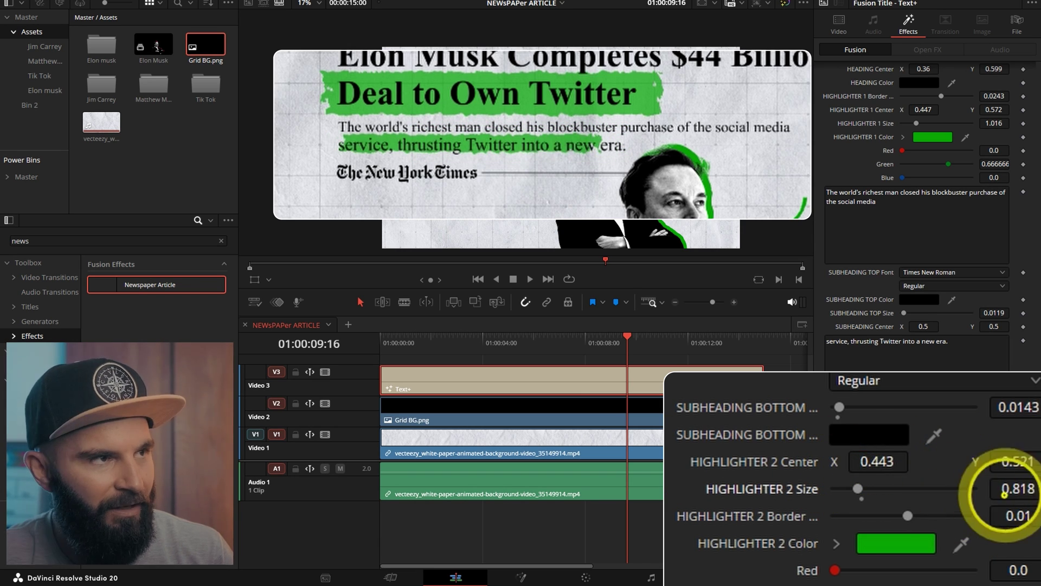
left_click_drag(875, 461, 889, 461)
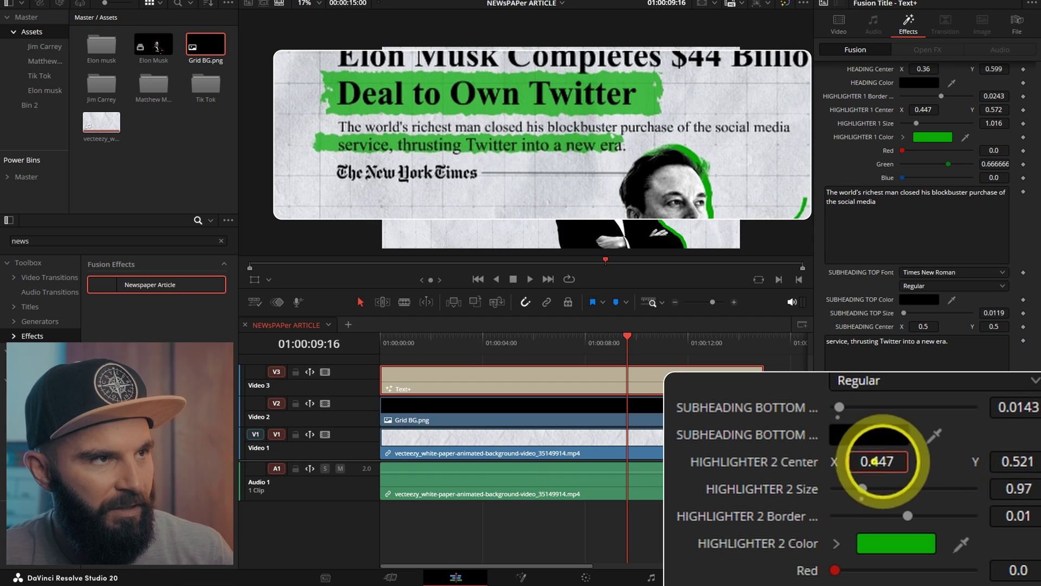
left_click_drag(1015, 461, 1010, 461)
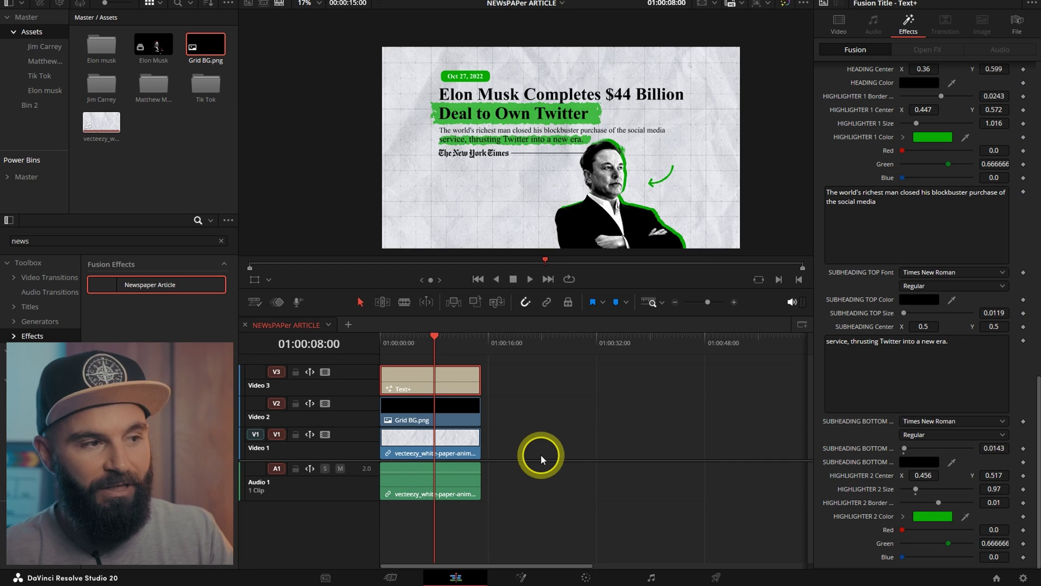
Add a second Text+ title on the Video 3 track after the existing clips and apply the Newspaper Article effect to it
left_click(221, 240)
left_click(30, 307)
left_click_drag(102, 405, 541, 377)
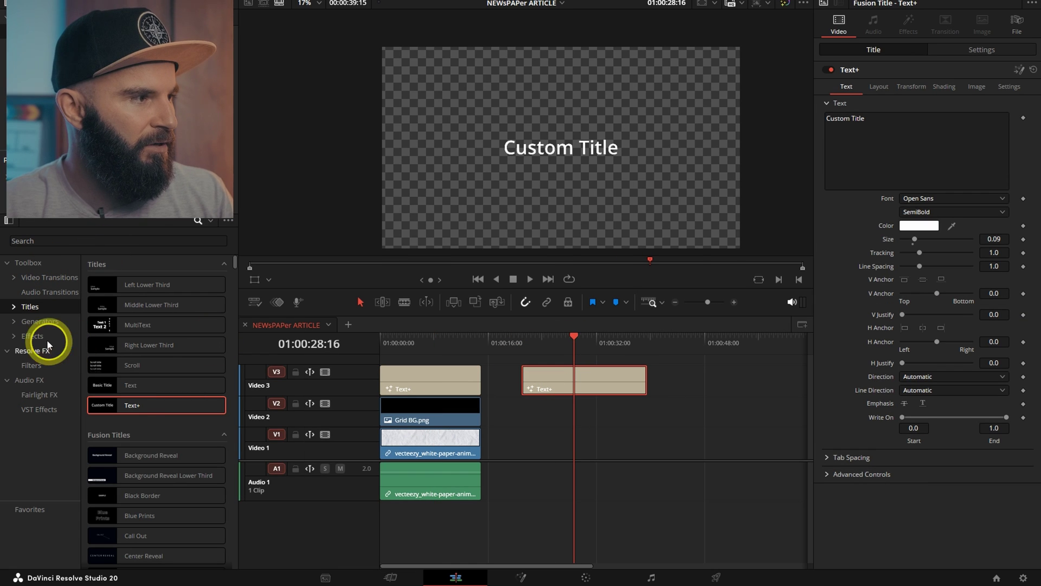
left_click(33, 337)
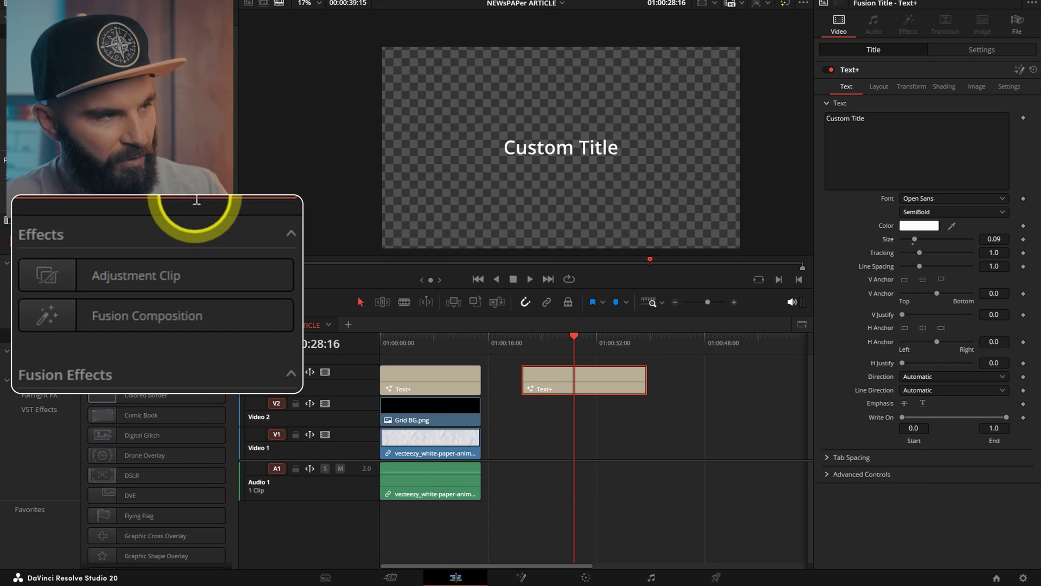
type("news")
left_click_drag(150, 285, 570, 374)
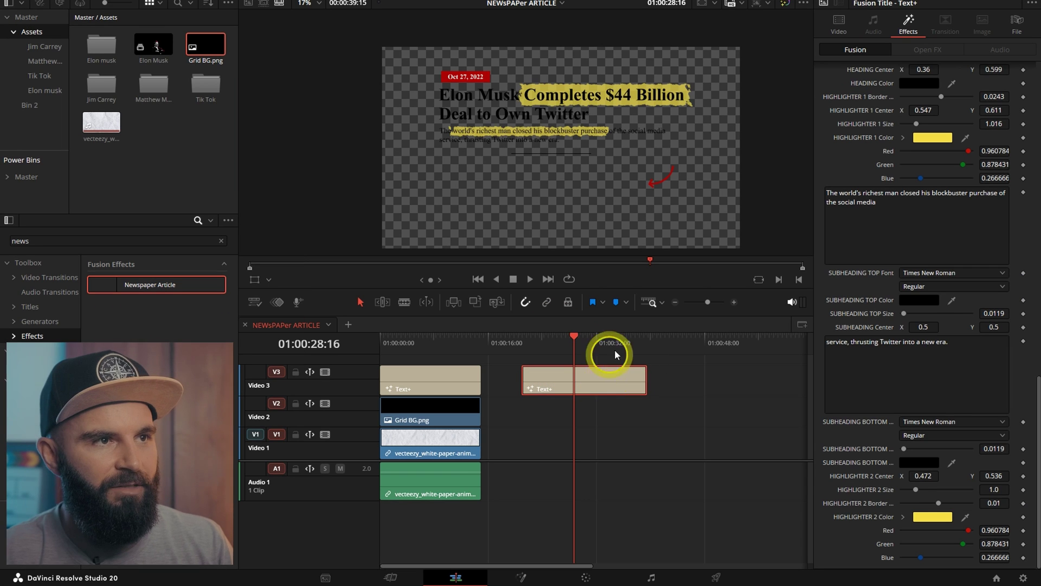
Load the Matthew McConaughey image from its folder as the new article's photo
scroll(843, 236, "up", 15)
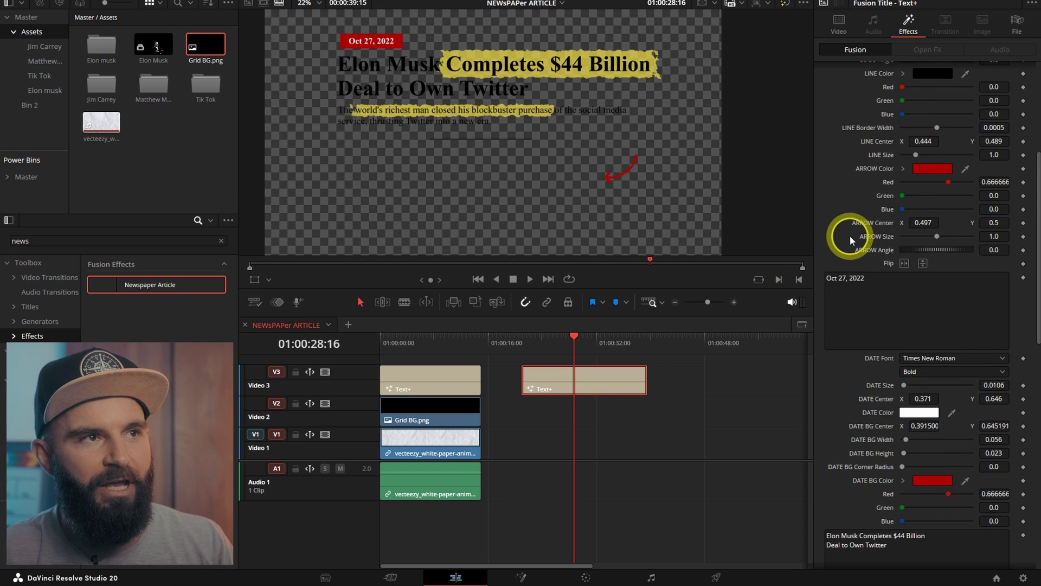
scroll(567, 358, "right", 2)
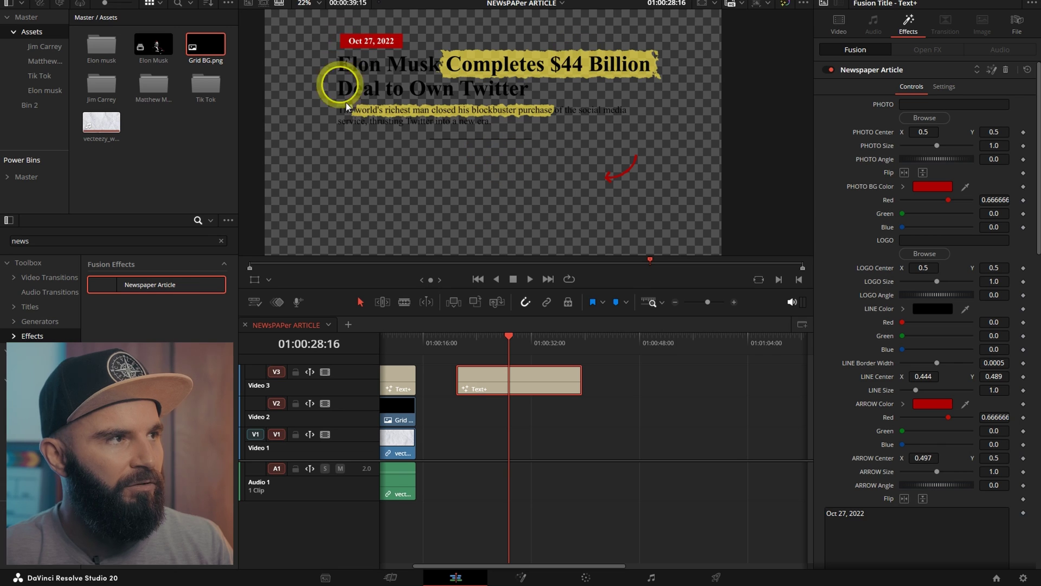
left_click(294, 5)
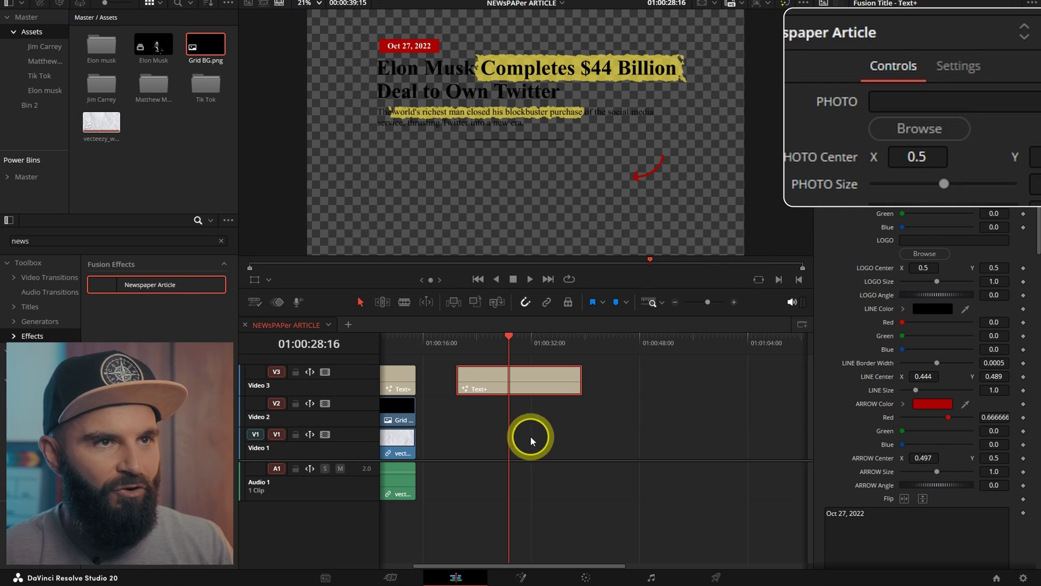
left_click(925, 118)
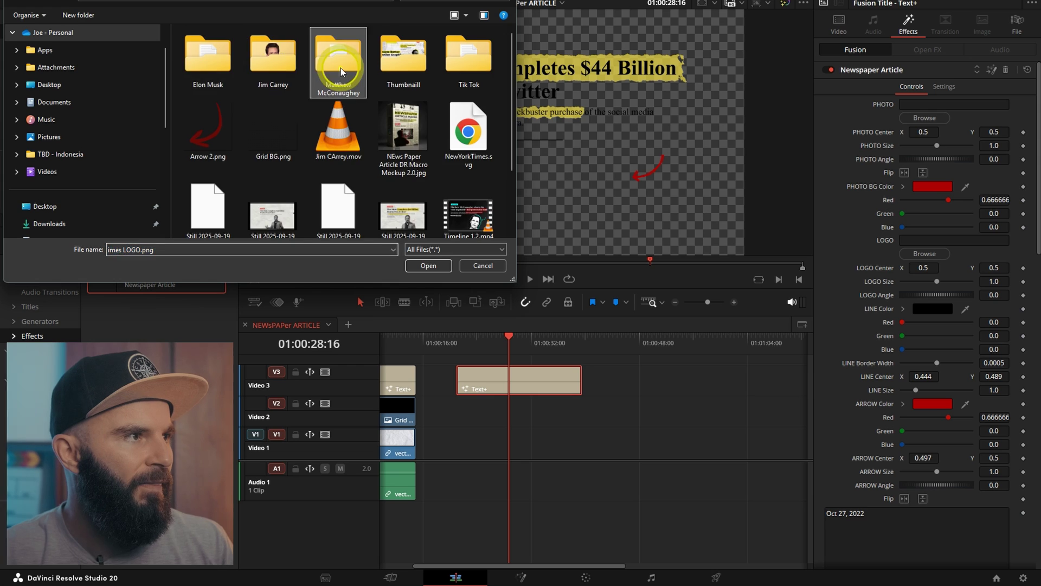
double_click(341, 67)
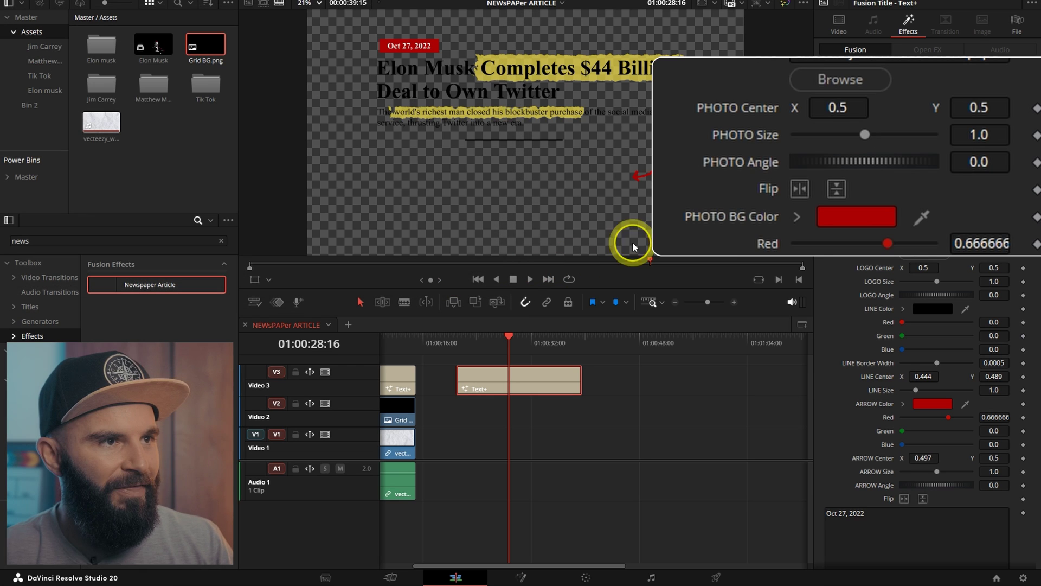
Set the photo's center X to 0.463 and size to 0.868, and change its background color to purple (#aa00ff)
left_click_drag(837, 107, 808, 107)
left_click_drag(987, 136, 818, 109)
left_click(868, 219)
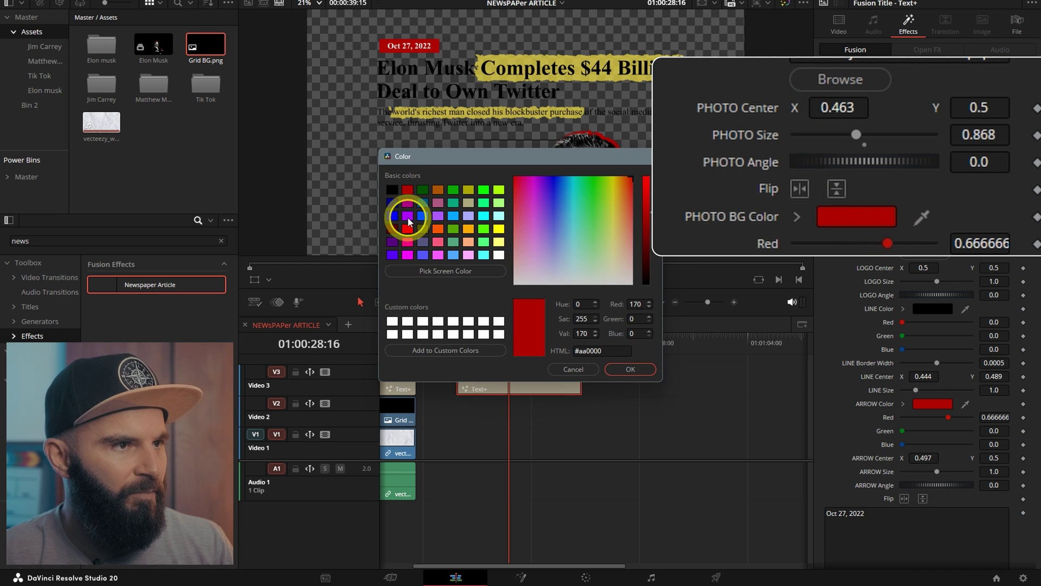
left_click(409, 221)
left_click(631, 369)
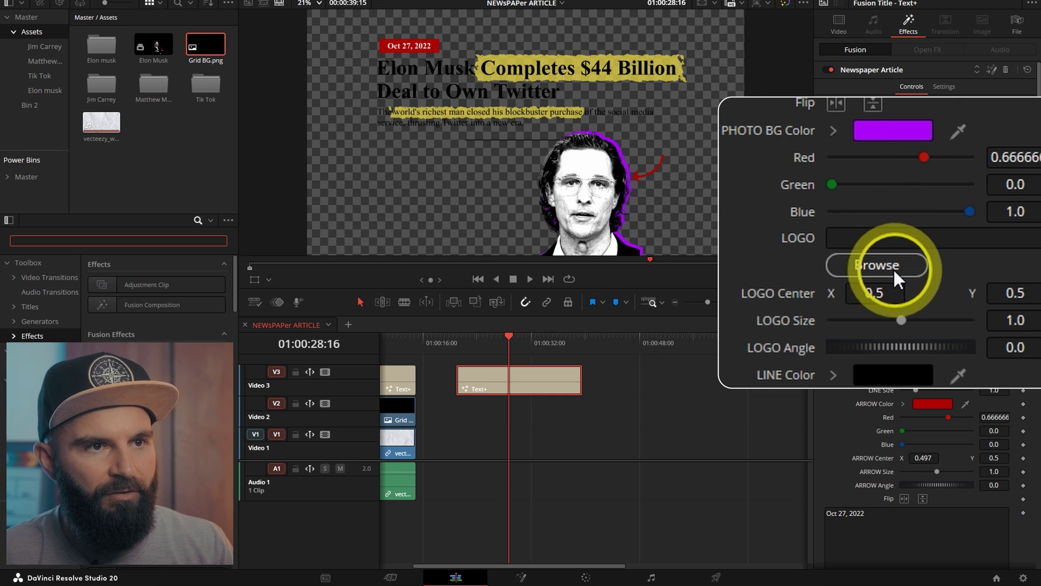
Load Fox_News_Tonight_logo.png as the logo at size 0.61 and change the line color to white (#ffffff)
left_click(925, 254)
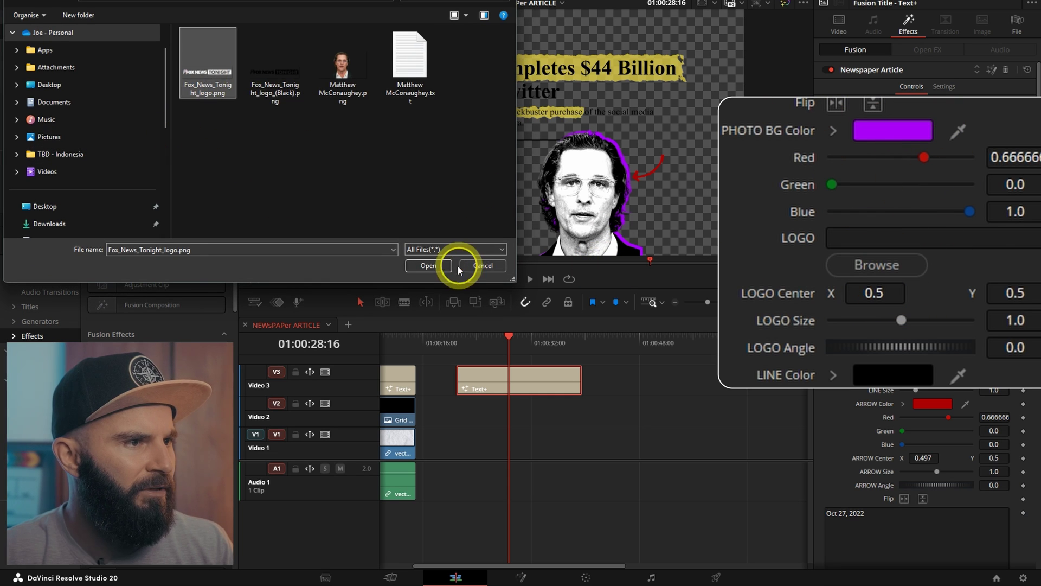
left_click(425, 268)
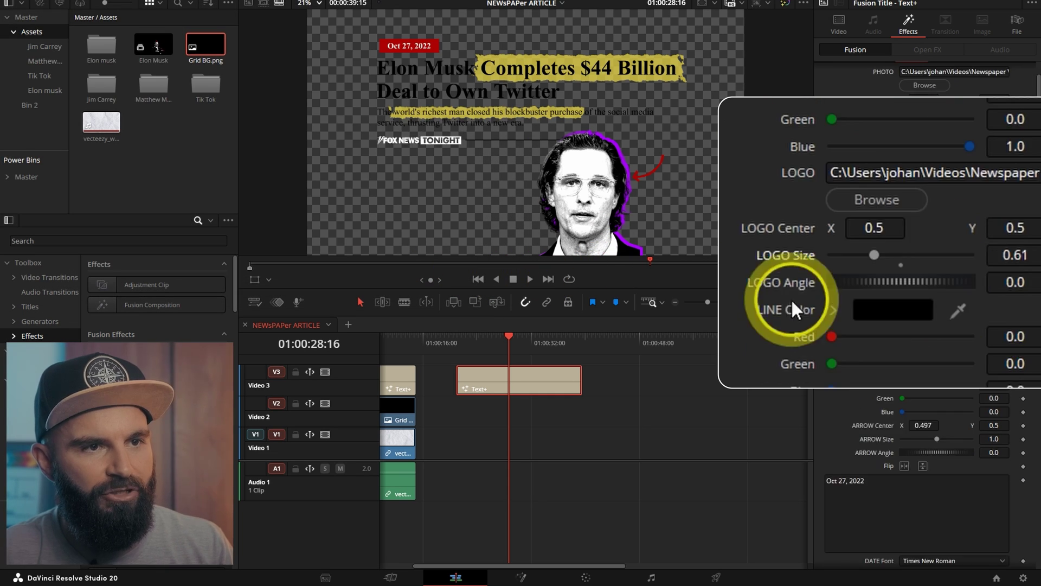
left_click(887, 314)
left_click(500, 257)
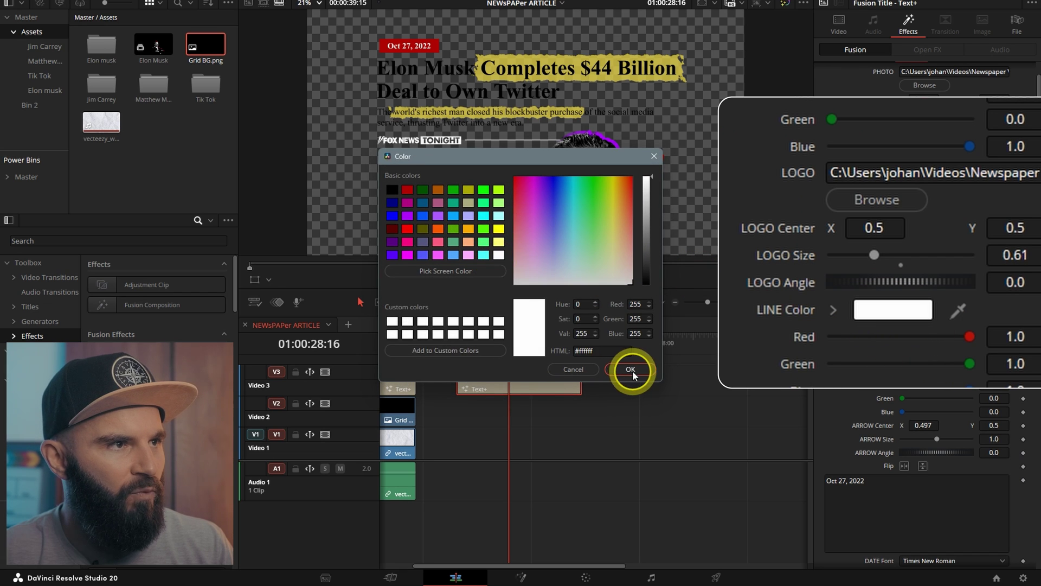
left_click(630, 369)
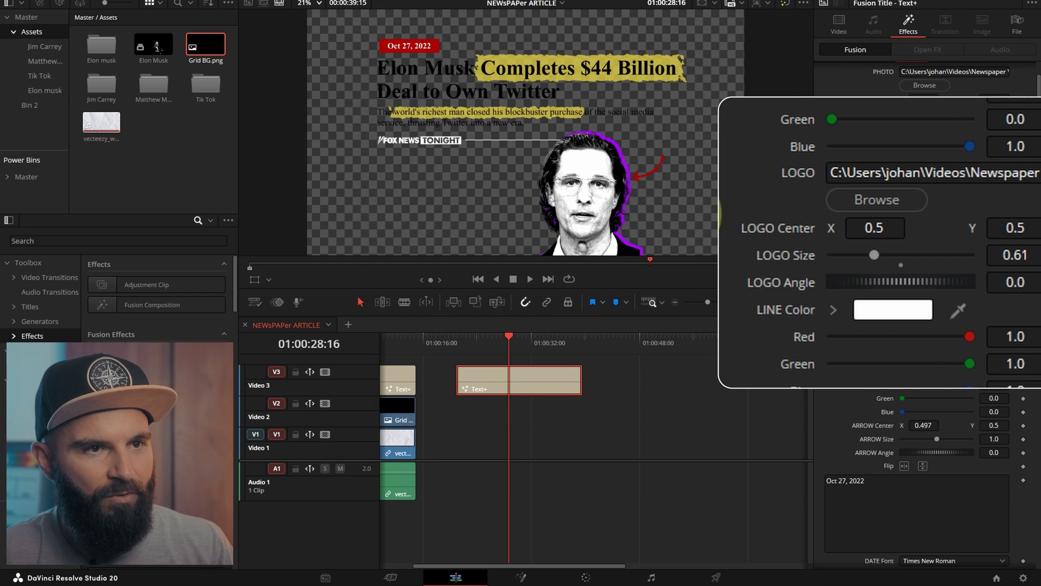
Set the line size to 1.181 and make the arrow purple (#aa00ff), with center X 0.518 and size 1.25
scroll(867, 304, "down", 4)
left_click(882, 174)
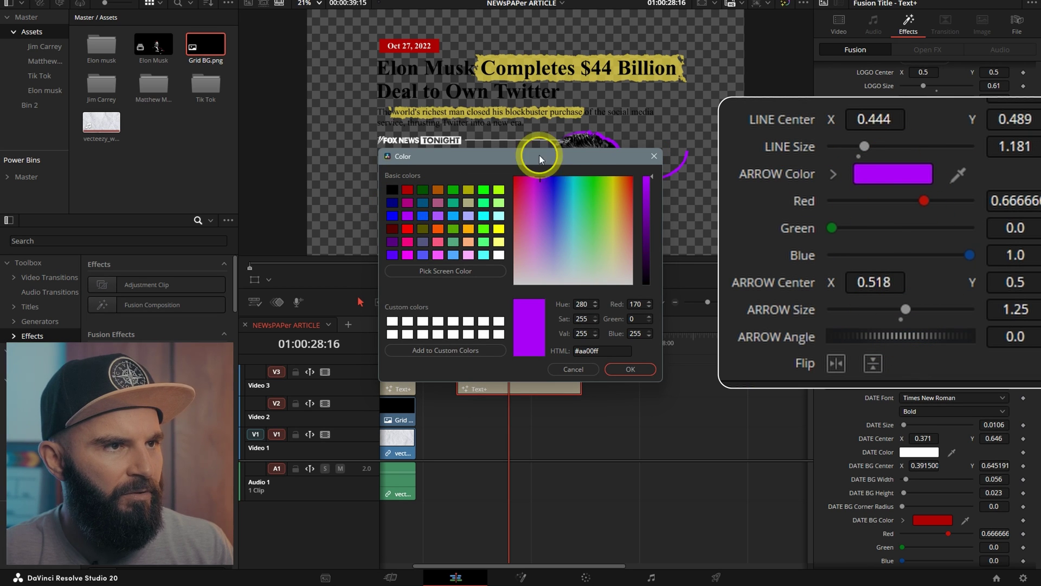
left_click(408, 216)
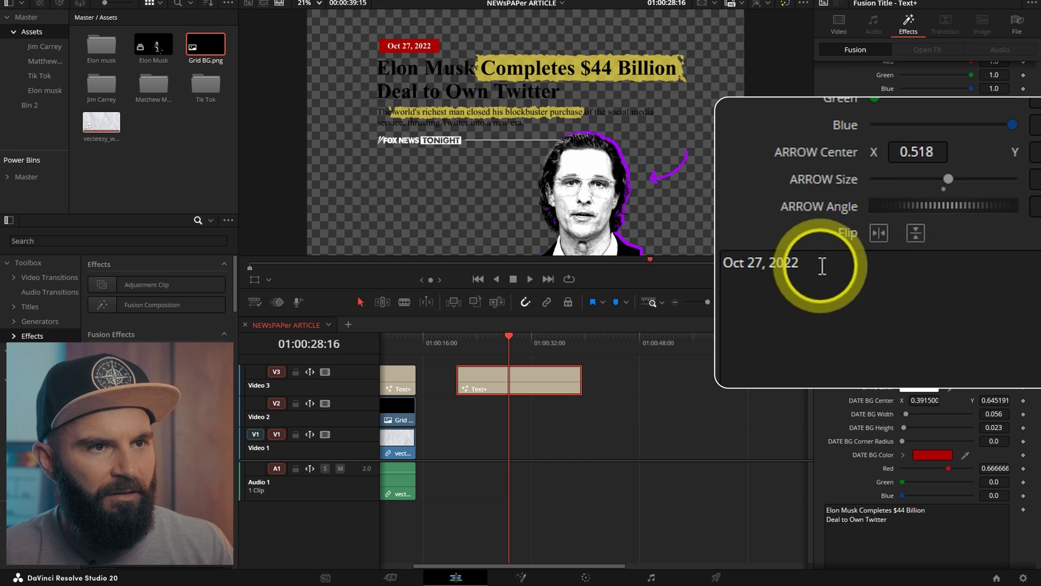
Replace the date with "Sept 22, 2025" and give it a purple (#aa00ff) background with a corner radius of 1.0
left_click_drag(821, 268, 715, 280)
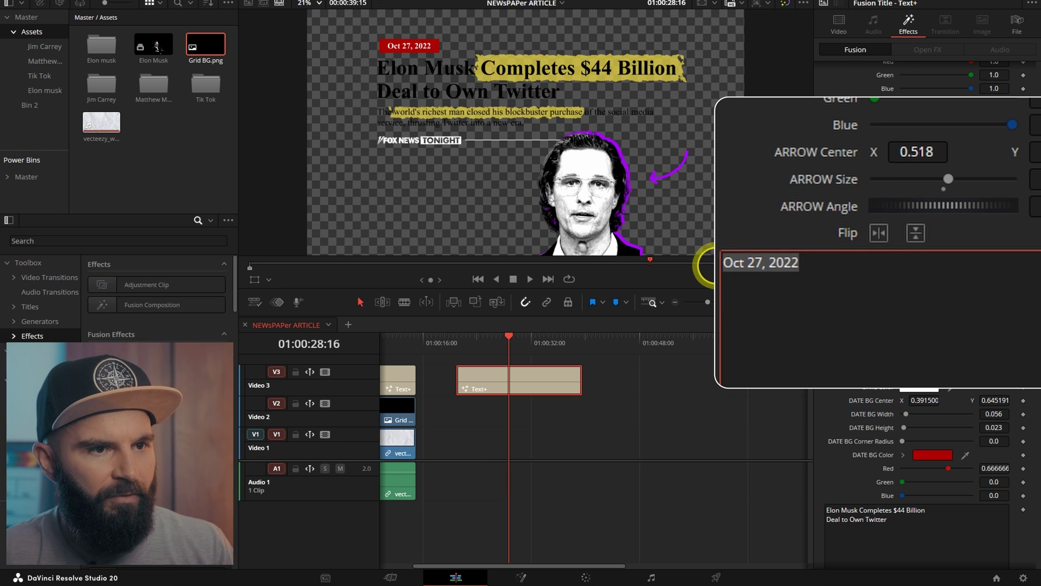
left_click(929, 414)
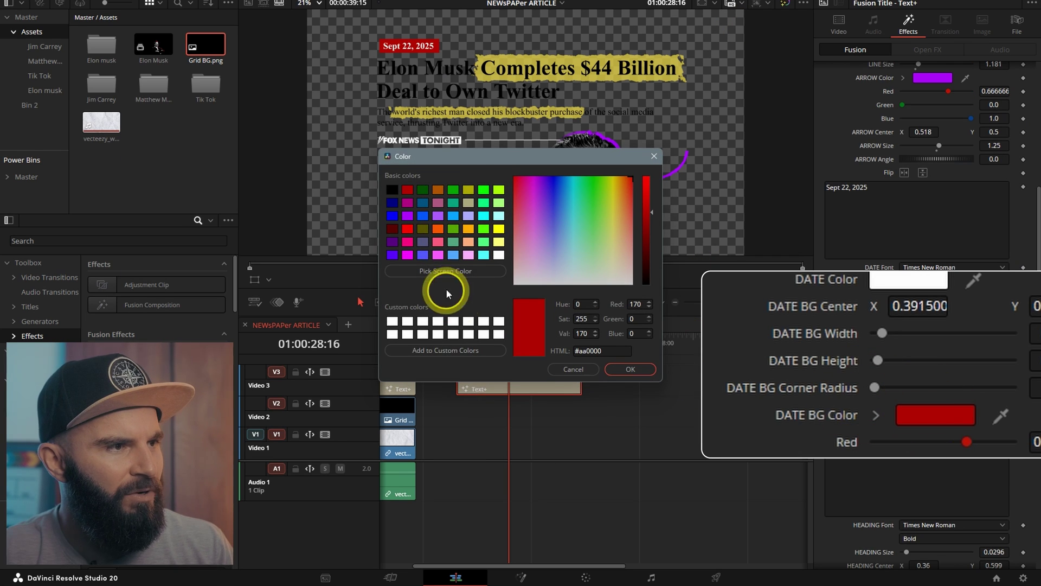
left_click_drag(490, 158, 465, 167)
left_click(456, 202)
left_click(382, 225)
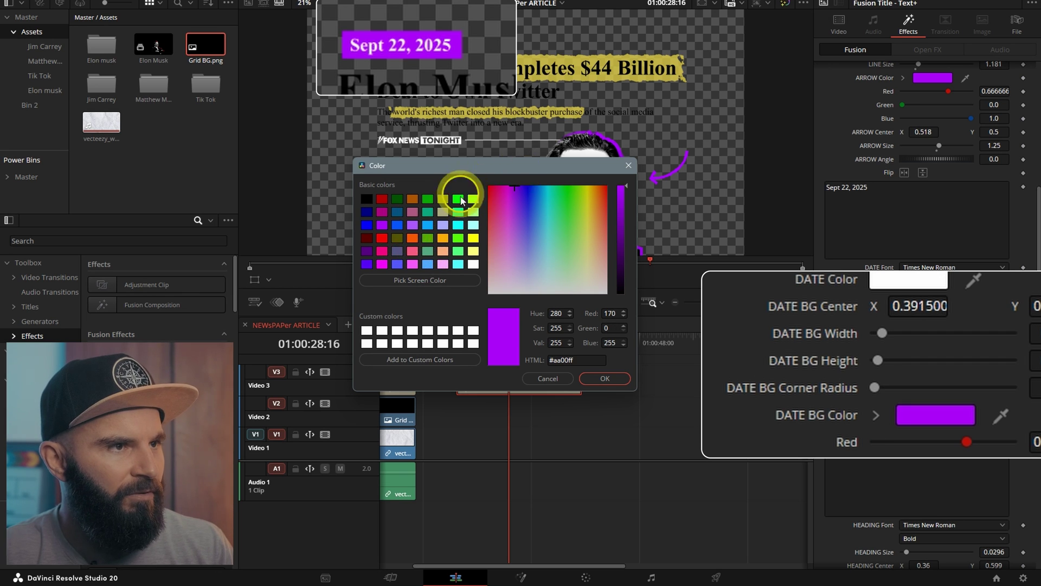
left_click(605, 378)
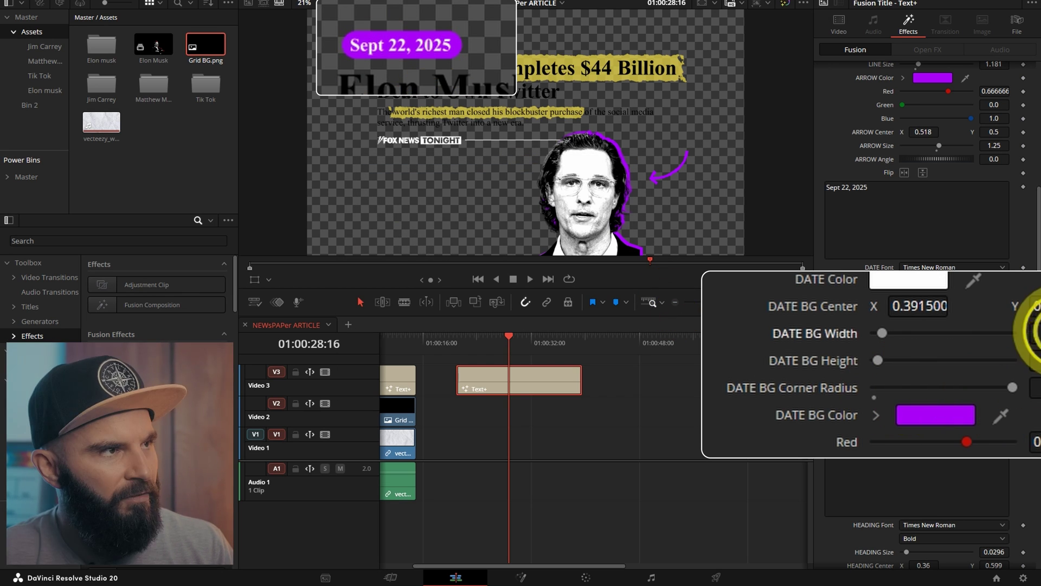
Copy "Matthew McConaughey shares the 'non-negotiable' that protects his family life" from the open text notes and paste it over the heading text
scroll(814, 423, "down", 5)
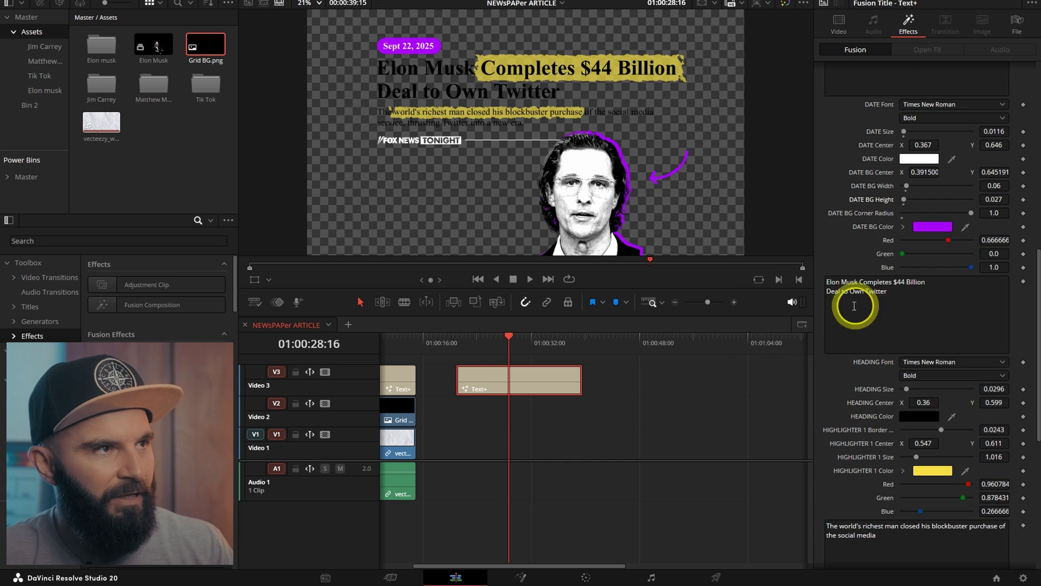
left_click(317, 585)
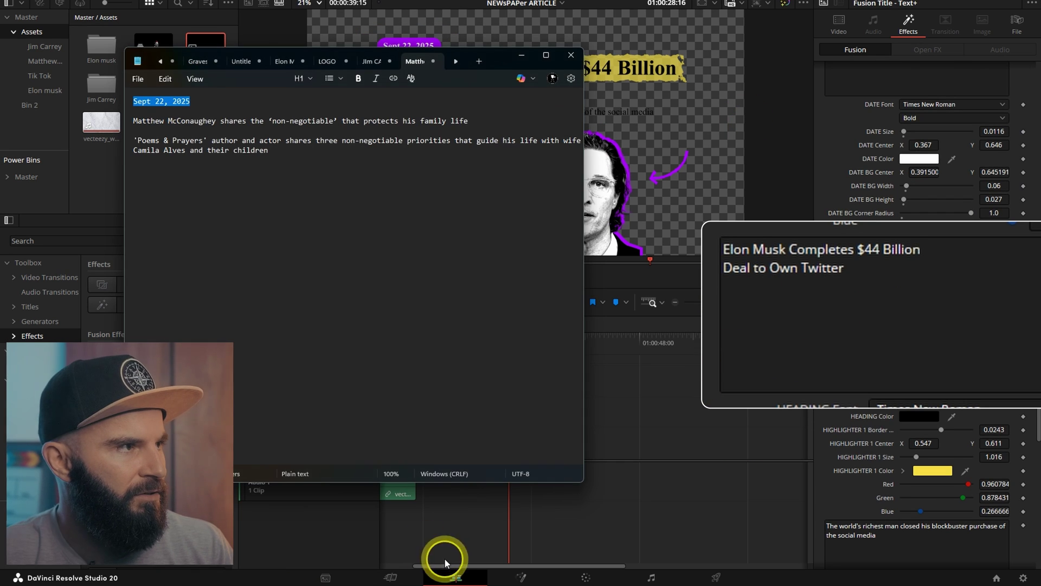
left_click_drag(467, 120, 103, 121)
key("ctrl+c")
key("ctrl+v")
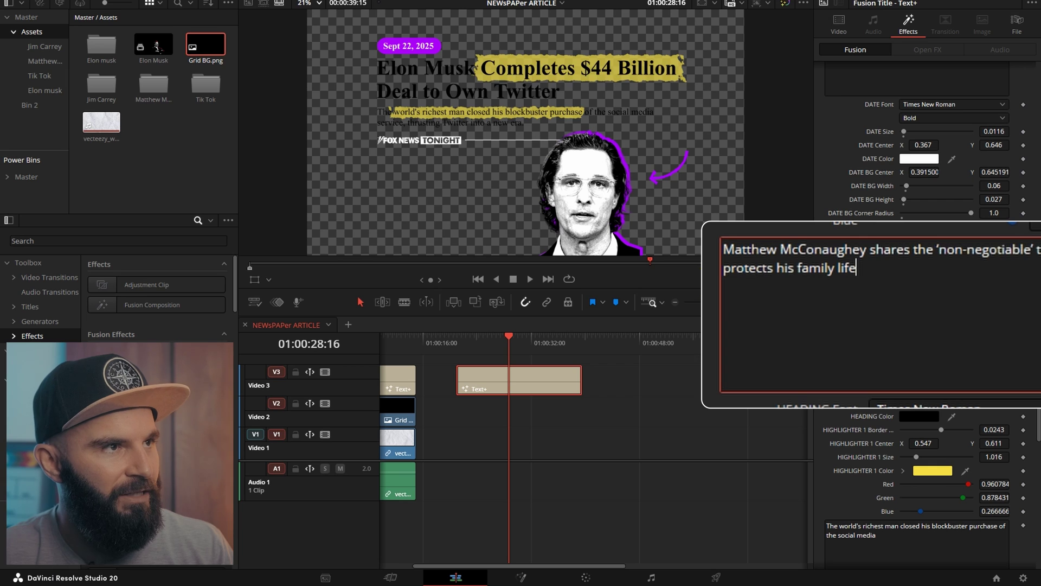
Change the heading color to white (#ffffff) and reduce the heading size to 0.0266
left_click(919, 416)
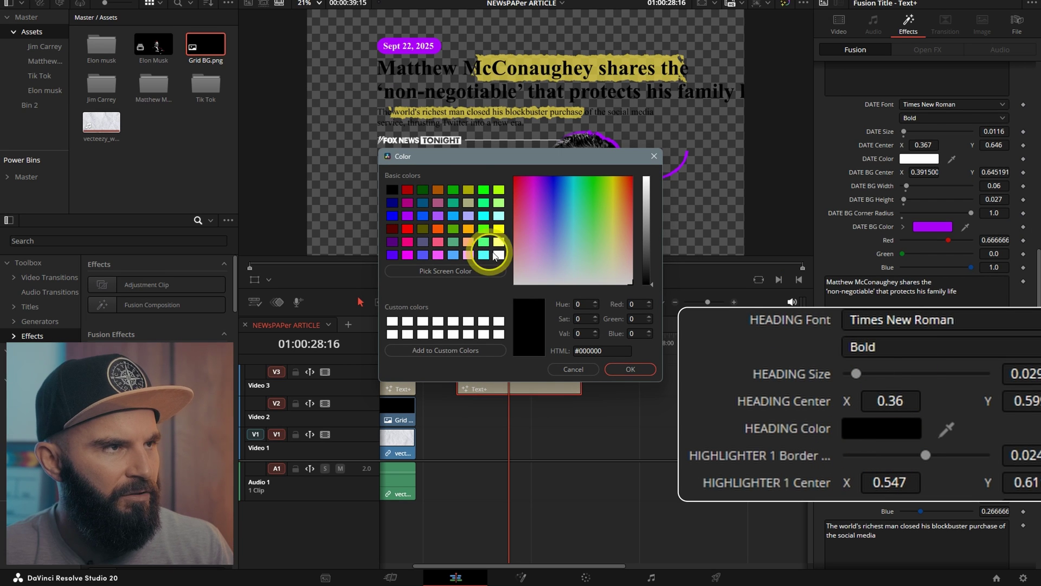
left_click(497, 254)
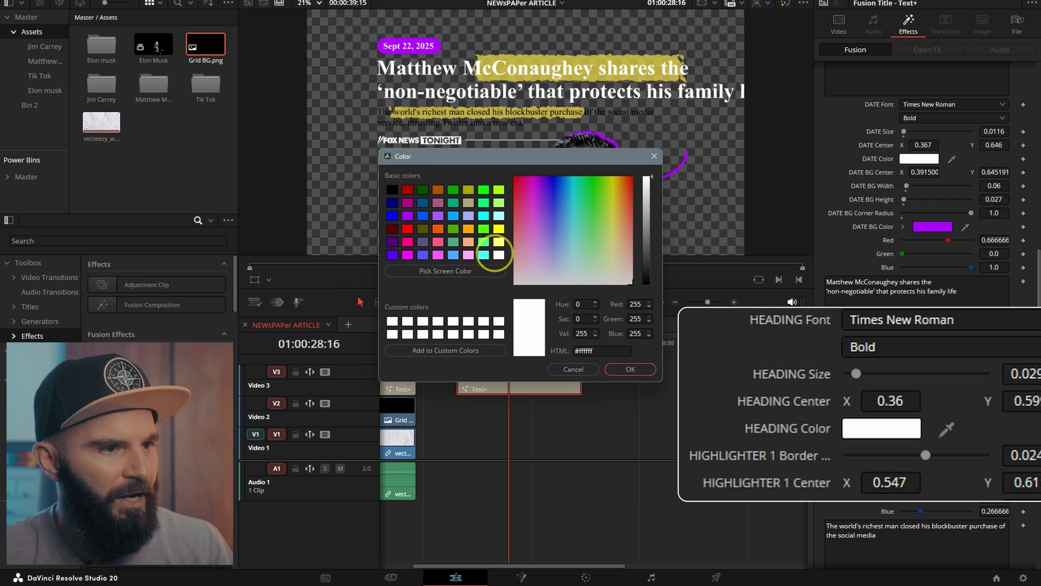
left_click(625, 371)
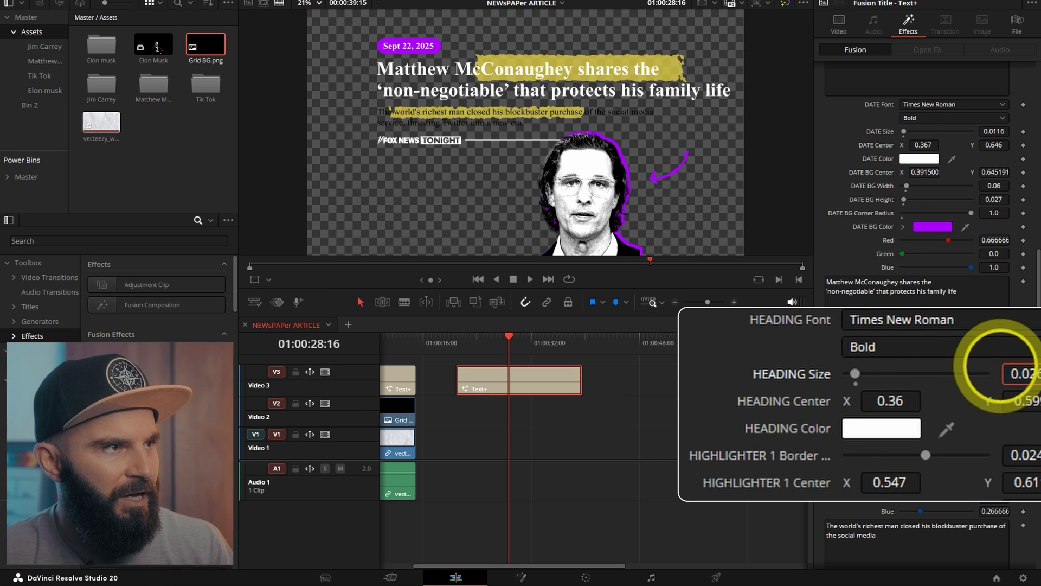
Change the Highlighter 1 color to dark green (#00aa00)
scroll(933, 391, "down", 4)
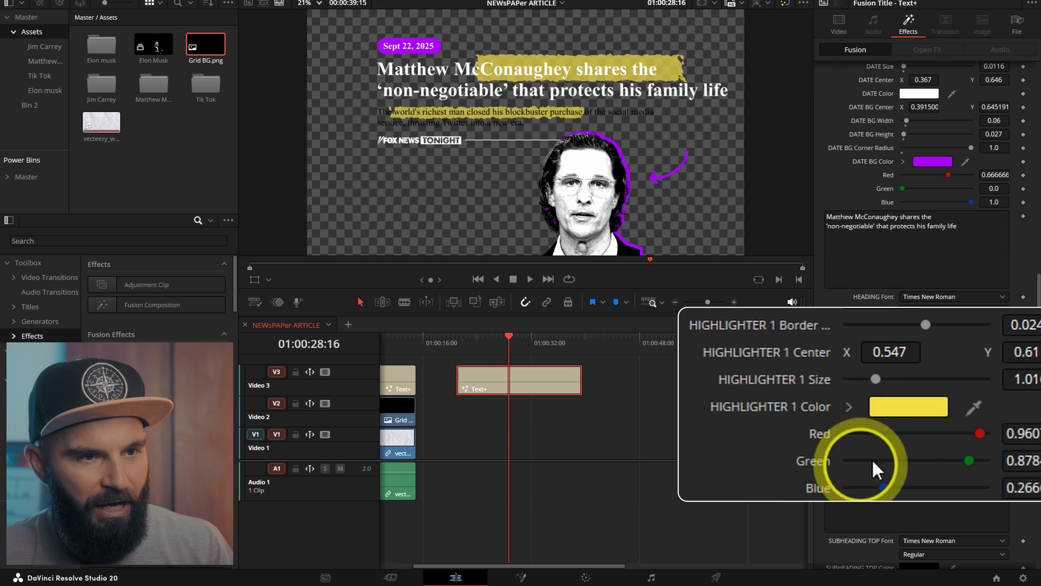
left_click(863, 407)
left_click(484, 190)
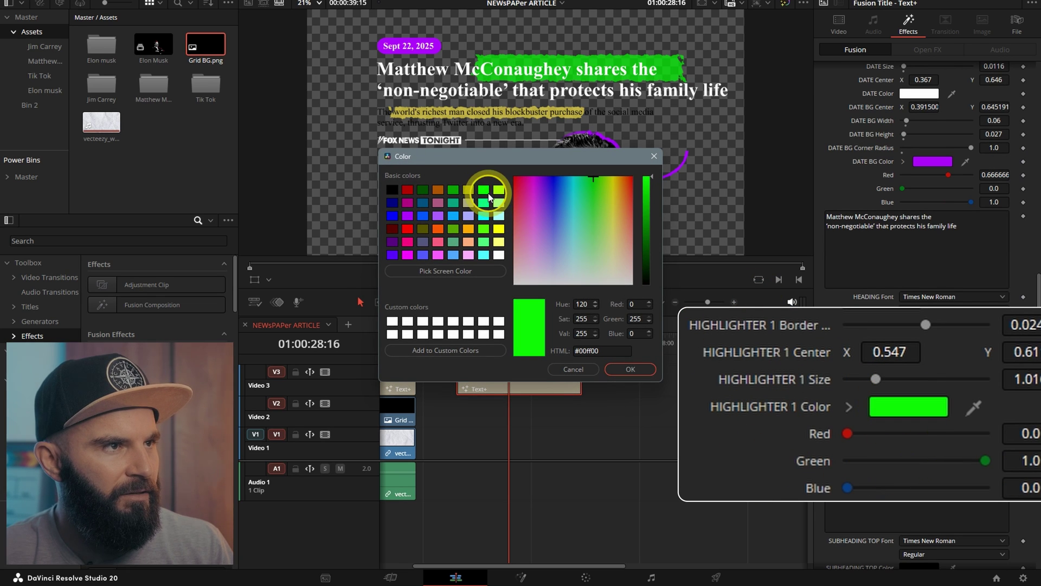
left_click(484, 203)
left_click(484, 190)
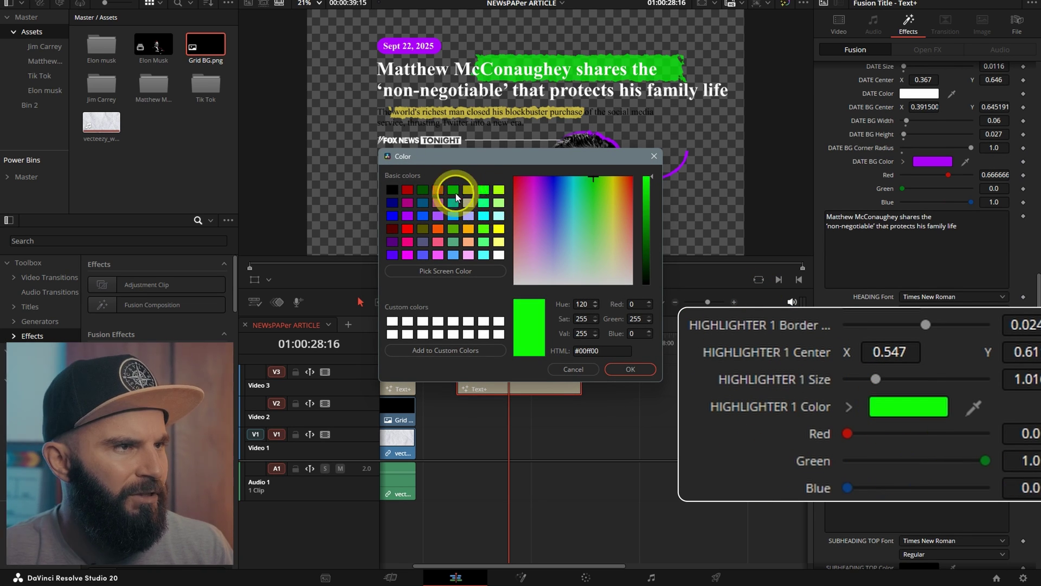
left_click(454, 191)
left_click(630, 369)
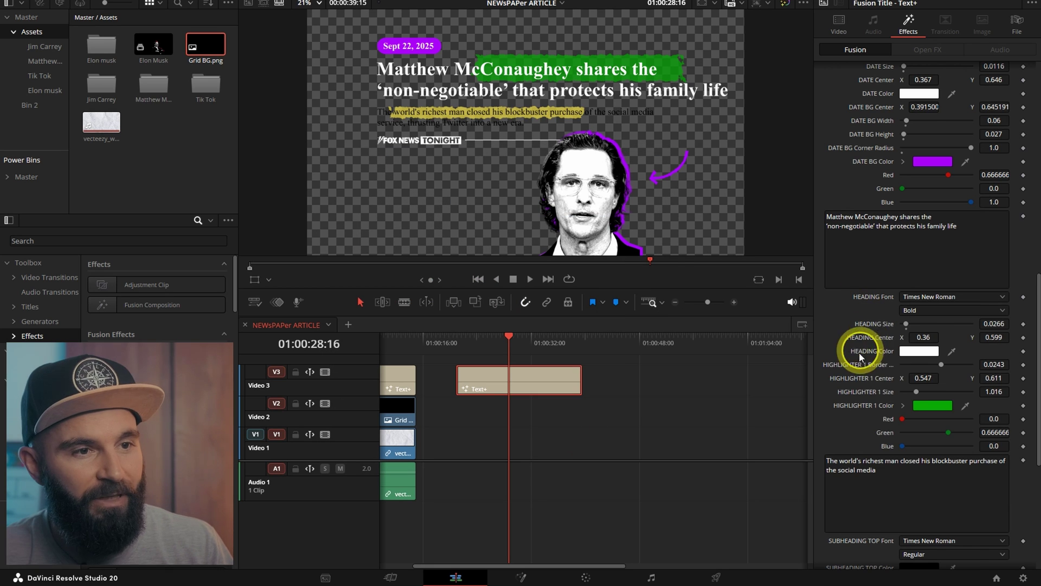
Fit Highlighter 1 to the heading's second line with center X 0.521, Y 0.573, size 1.732 and border width 0.0207
scroll(862, 369, "down", 2)
left_click_drag(925, 346, 914, 345)
mouse_move(990, 346)
left_mouse_down()
mouse_move(926, 359)
mouse_move(922, 346)
mouse_move(962, 345)
left_mouse_up()
mouse_move(988, 332)
left_mouse_down()
mouse_move(952, 332)
mouse_move(972, 332)
left_mouse_up()
Copy the "Poems & Prayers" sentence from the open text notes and use it to replace the top and bottom subheading text
scroll(863, 367, "down", 4)
key("alt+Tab")
left_click_drag(271, 152, 103, 144)
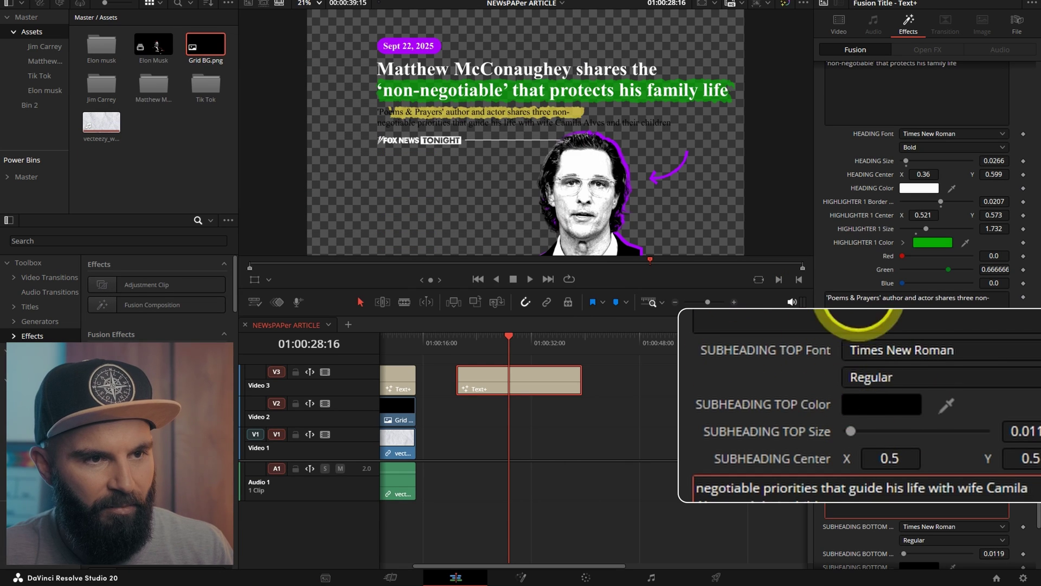
Set the top and bottom subheading colors to white (#ffffff)
left_click(878, 409)
left_click(501, 253)
left_click(631, 367)
scroll(902, 429, "down", 2)
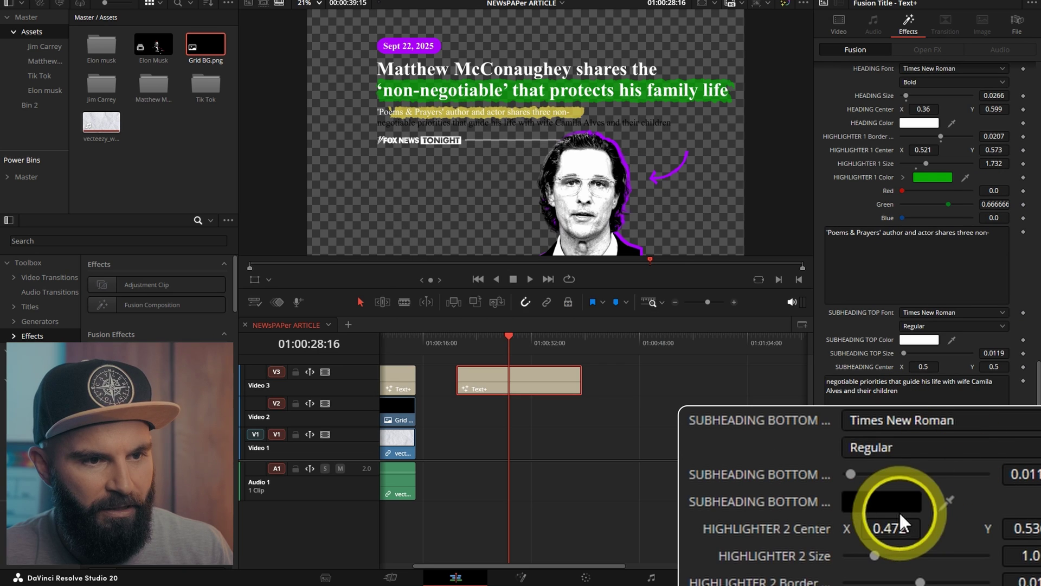
left_click(922, 503)
left_click(498, 253)
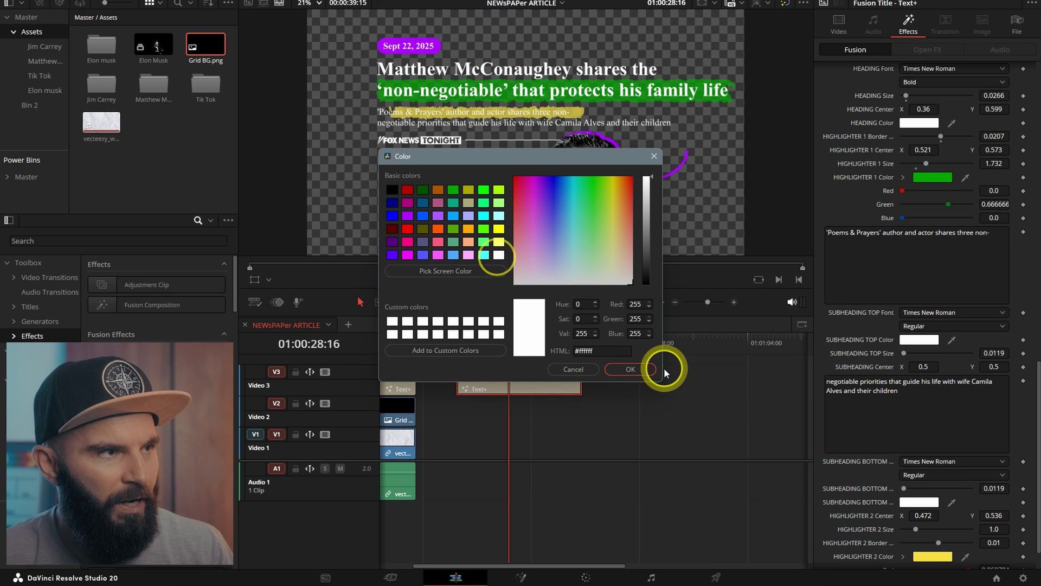
left_click(630, 364)
Make Highlighter 2 green (#00aa00), with center X 0.557 and size 0.814, to cover "shares three non-negotiable priorities"
scroll(930, 511, "down", 1)
left_click(932, 516)
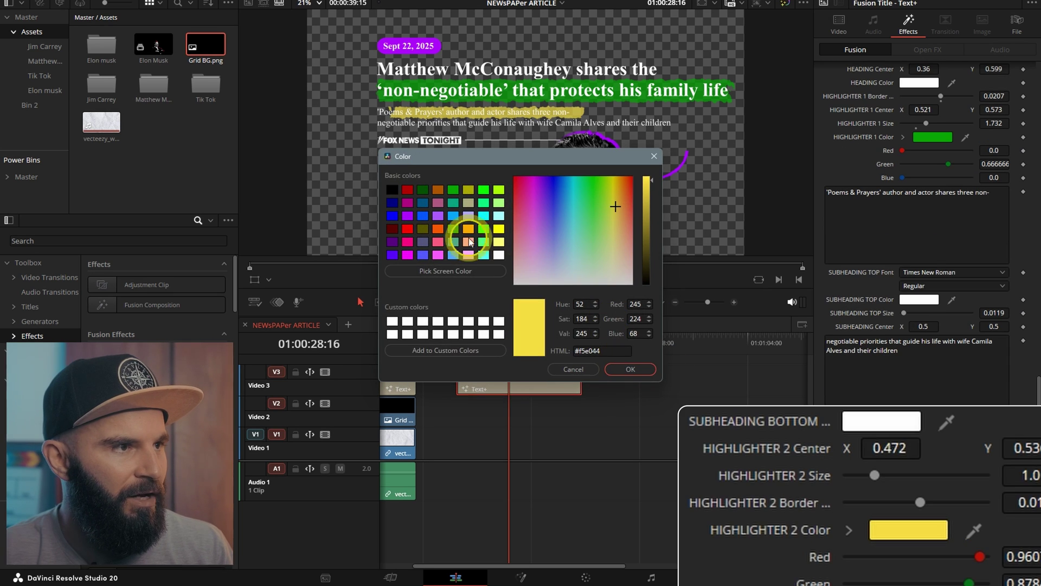
left_click(453, 190)
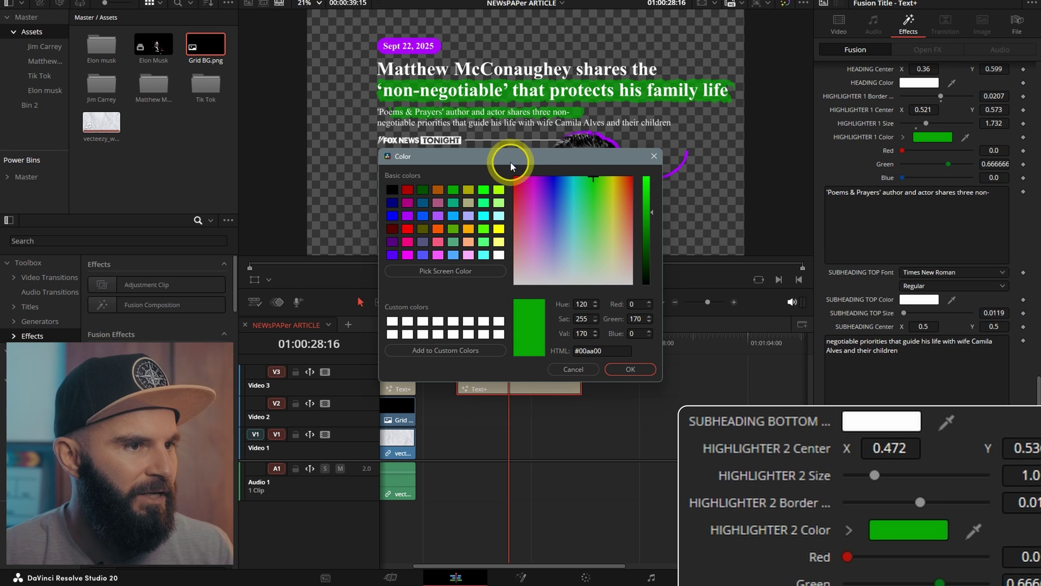
left_click(634, 371)
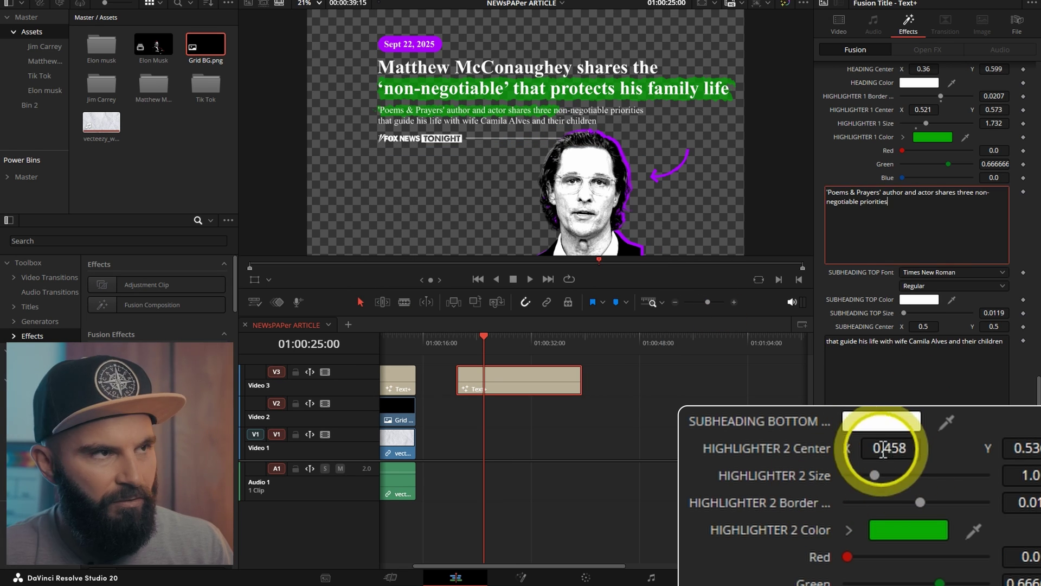
left_click_drag(895, 448, 928, 448)
left_click_drag(1023, 475, 845, 471)
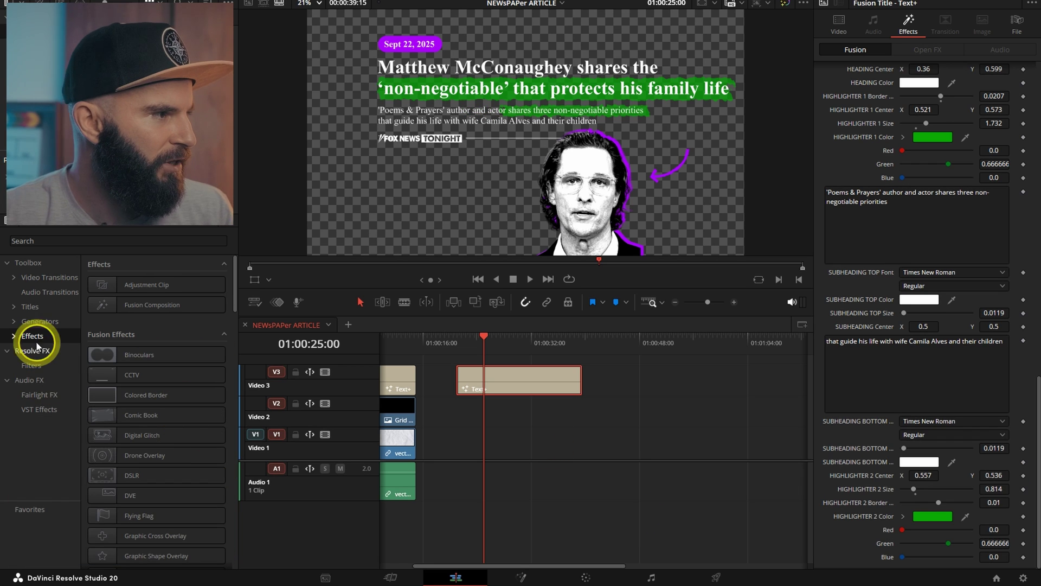
Place the Vintage Texture generator on Video 1 beneath the Text+ title
left_click(43, 324)
scroll(125, 434, "down", 10)
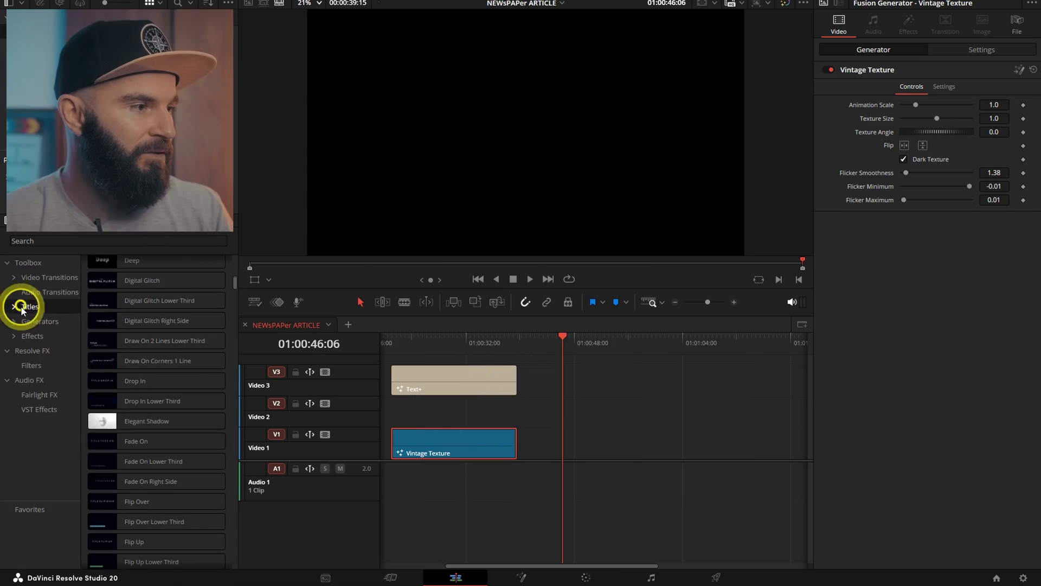
Add another Text+ title on Video 3 after the existing one and move the playhead onto it
scroll(162, 353, "up", 10)
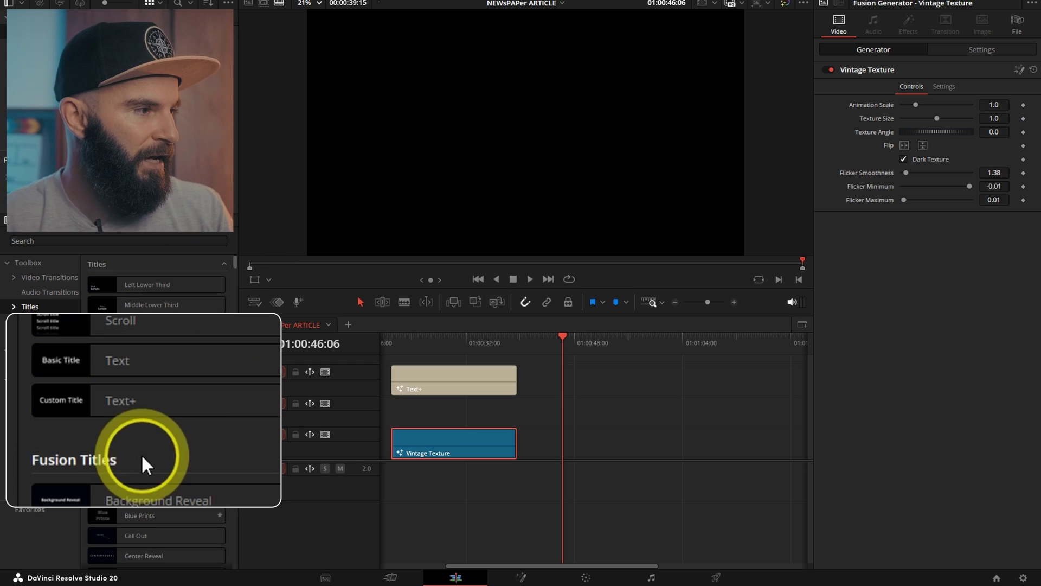
left_click_drag(142, 446, 700, 379)
left_click(608, 350)
Search the effects for "new" and apply the Newspaper Article effect to the new Text+ title
left_click(33, 335)
left_click(206, 242)
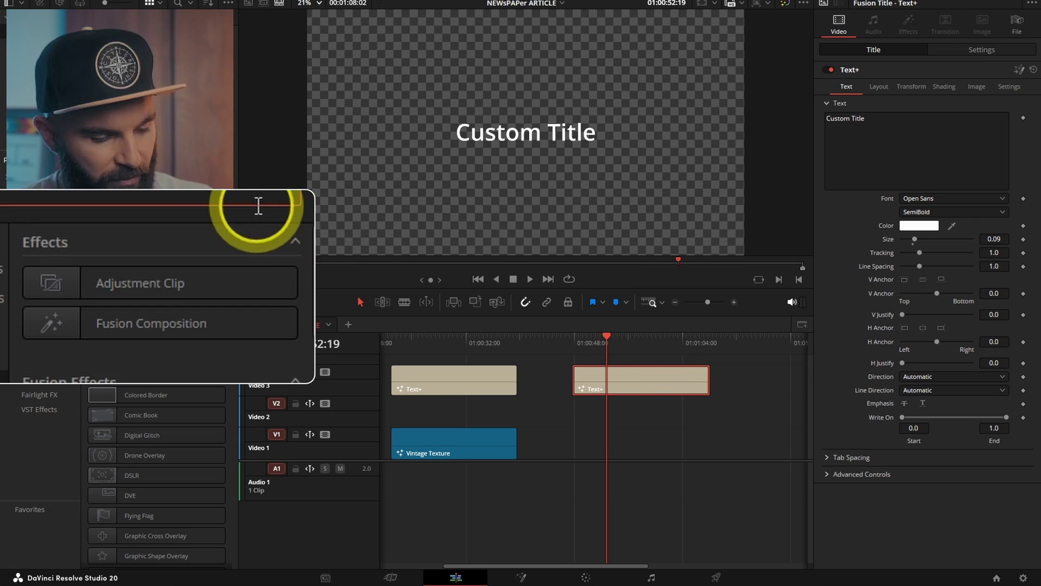
type("new")
left_click_drag(157, 286, 607, 390)
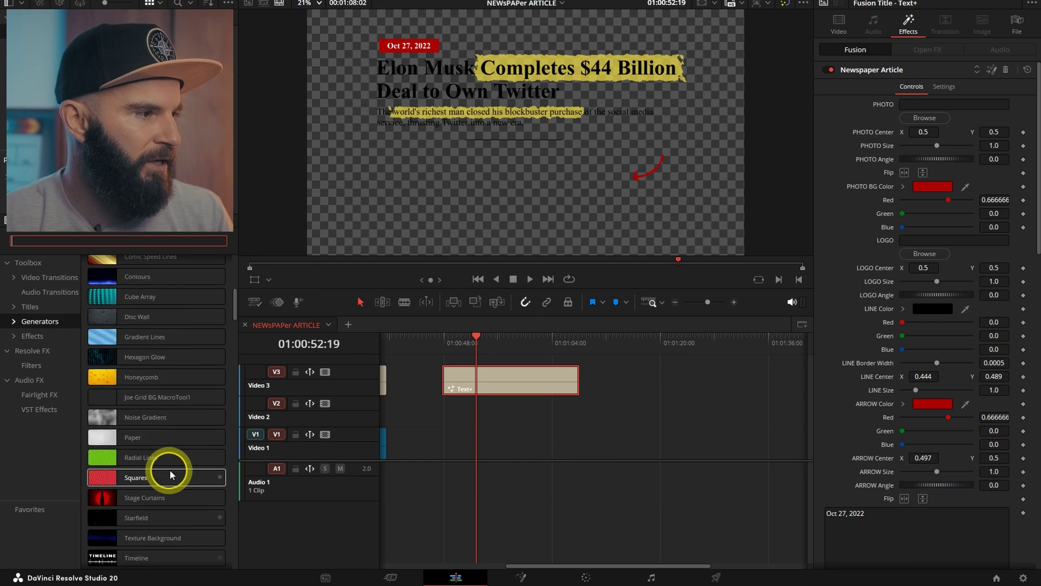
Place a Solid Color generator on Video 1 beneath the new title and make it muted blue
scroll(170, 475, "up", 5)
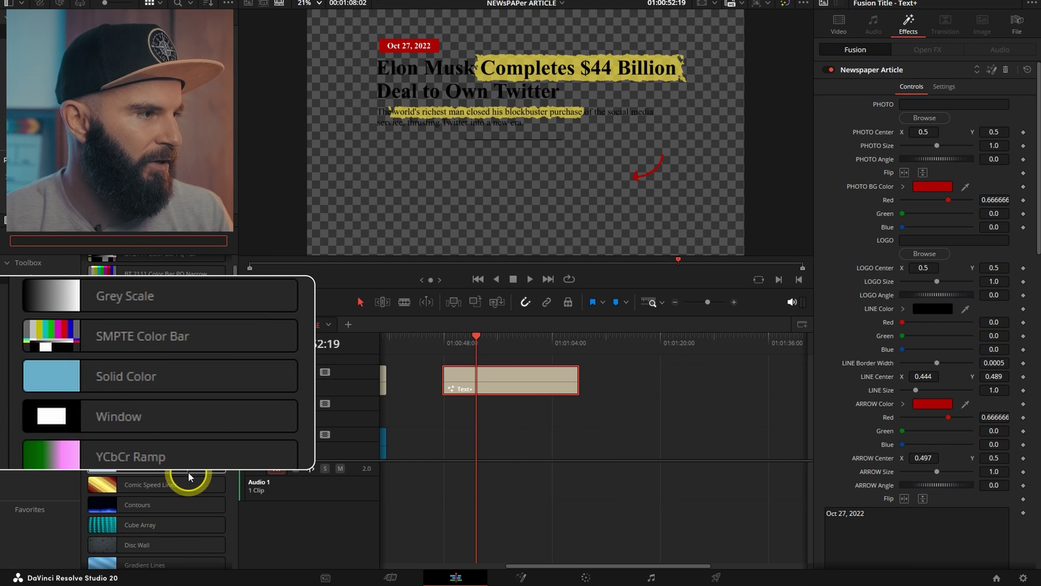
left_click_drag(116, 370, 528, 450)
left_click(485, 337)
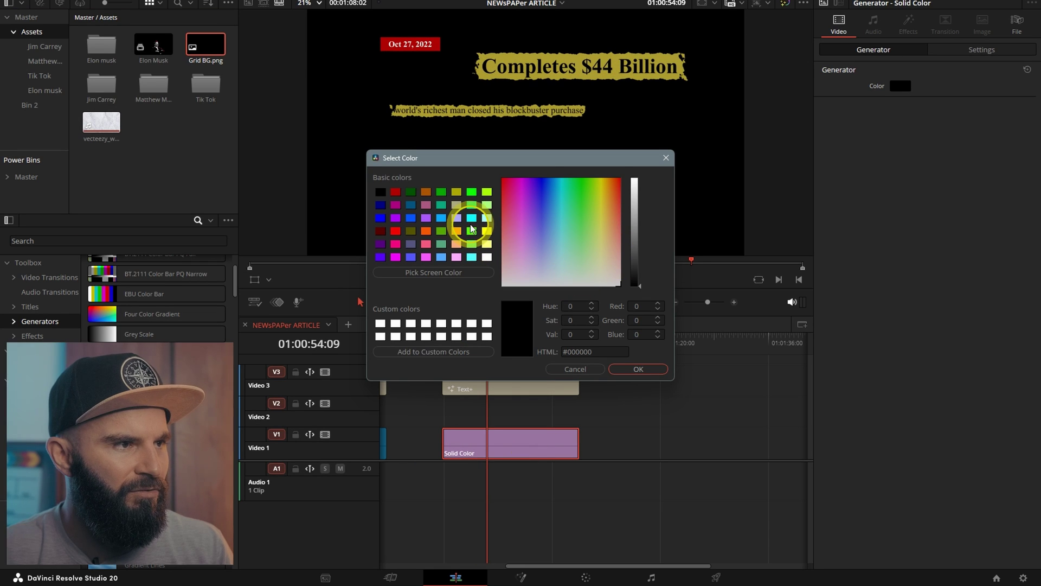
left_click(442, 217)
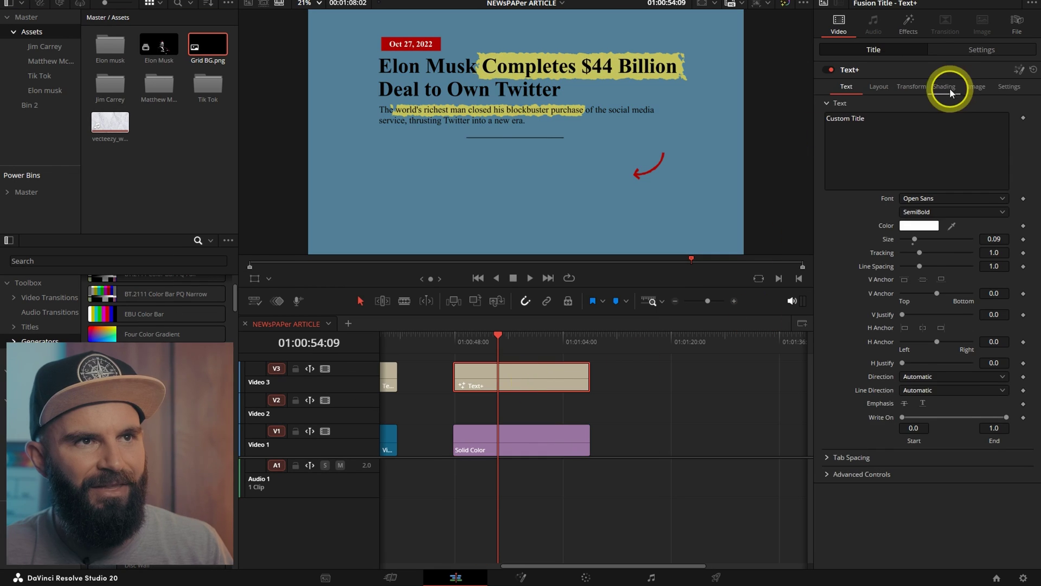
Load Jim Carrey 2.png as the photo in the new title's Newspaper Article effect
left_click(909, 27)
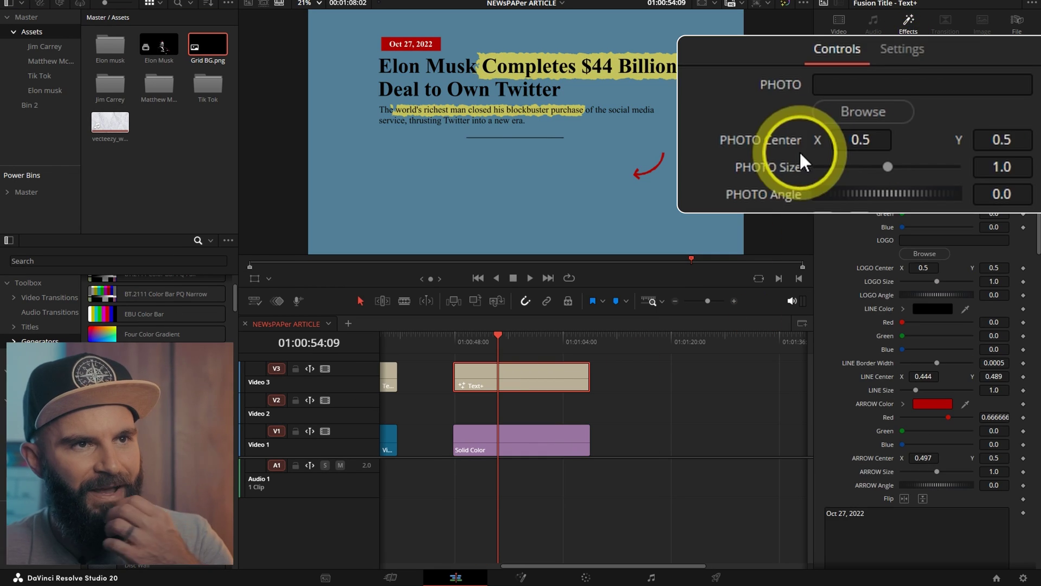
left_click(925, 118)
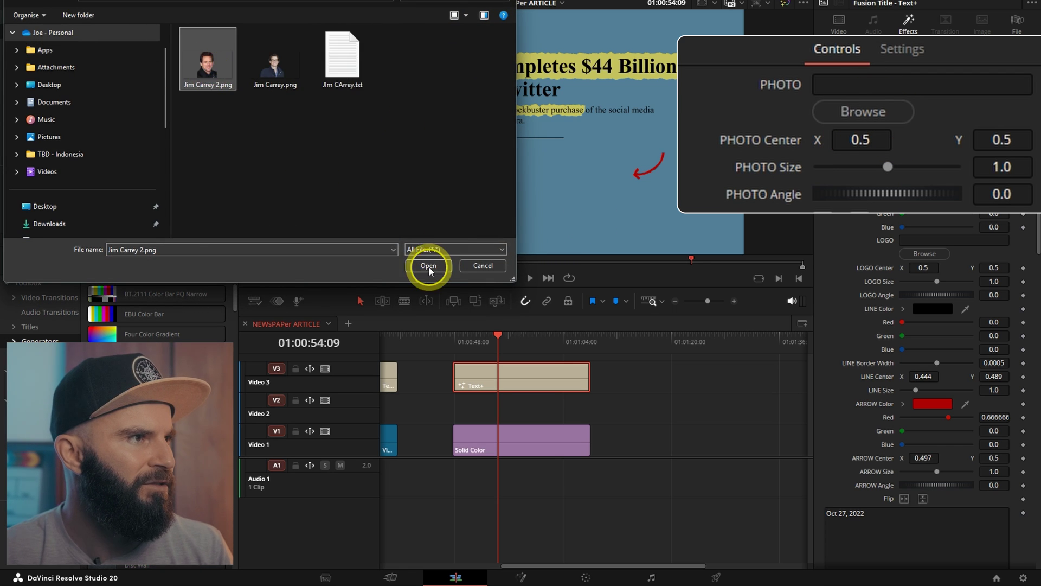
left_click(427, 265)
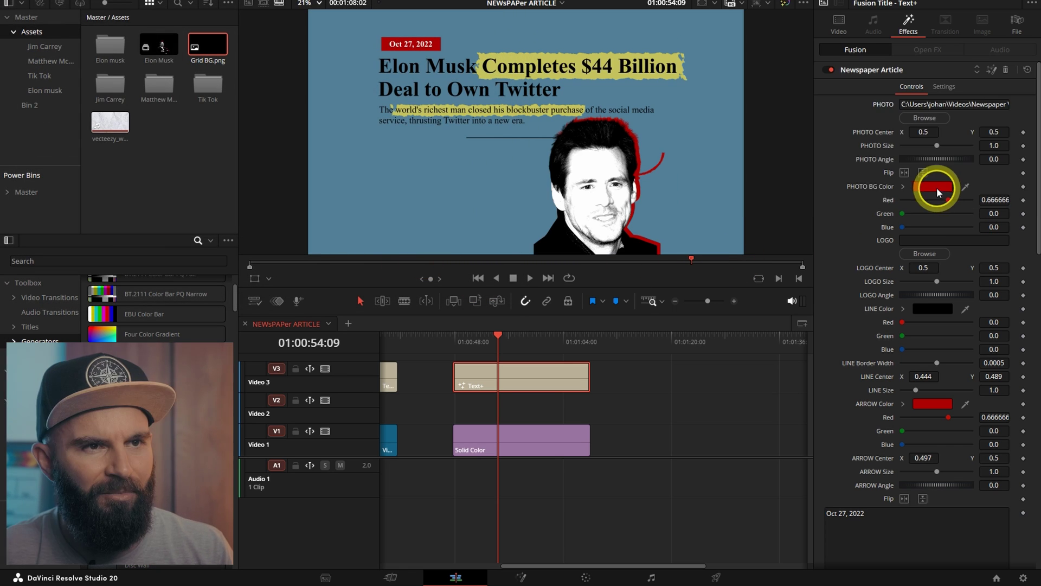
Match the photo background color to the blue backdrop by sampling it from the screen (#527f96)
left_click(934, 186)
left_click(428, 272)
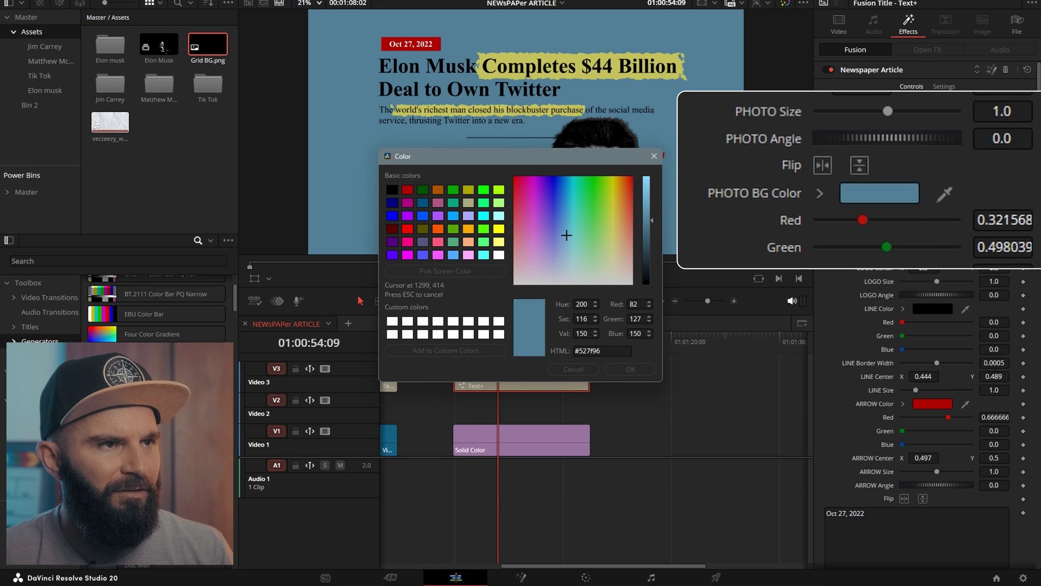
left_click(630, 369)
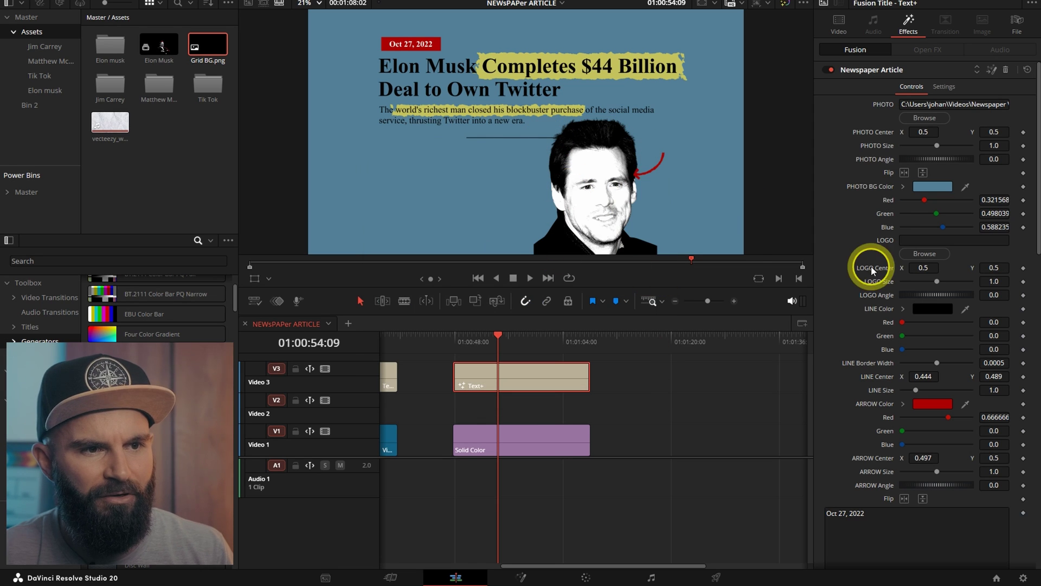
Set the line's center X to 0.362 and size to 0.5, and hide the arrow with size 0.0
left_click_drag(850, 374, 738, 363)
left_click_drag(986, 401, 721, 395)
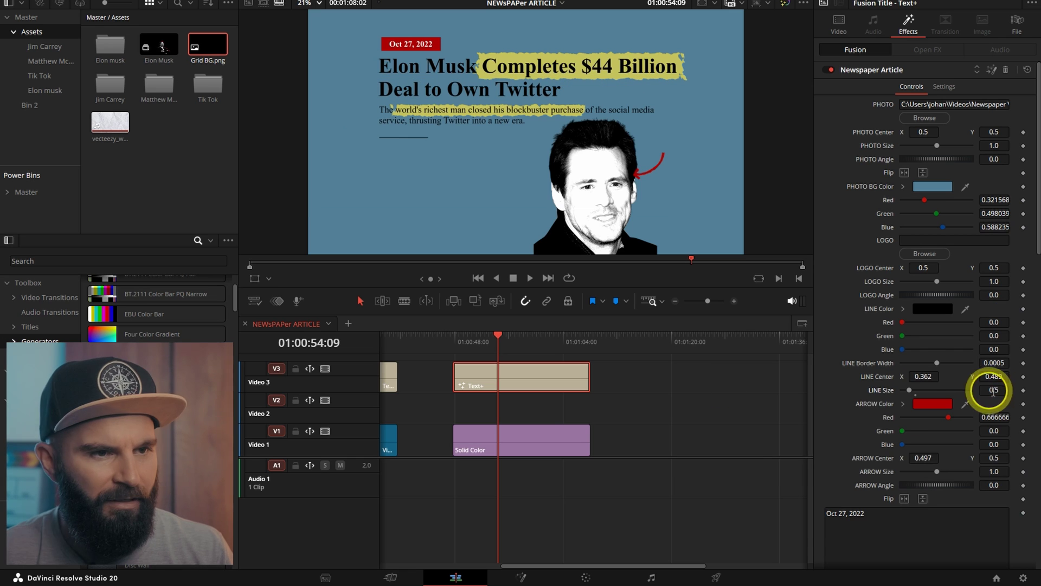
scroll(794, 460, "down", 1)
left_click_drag(937, 439, 593, 465)
Shrink the Jim Carrey photo slightly and shift it left toward the middle of the frame
scroll(923, 132, "up", 2)
left_click_drag(923, 132, 830, 140)
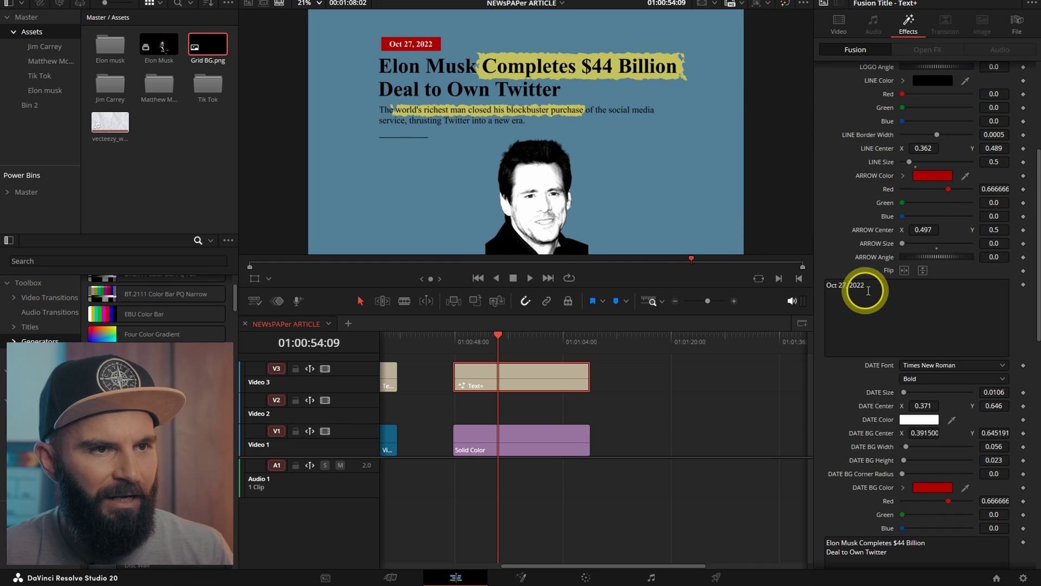
Remove the date by clearing its text and setting the date background width to 0.0
left_click_drag(877, 286, 827, 285)
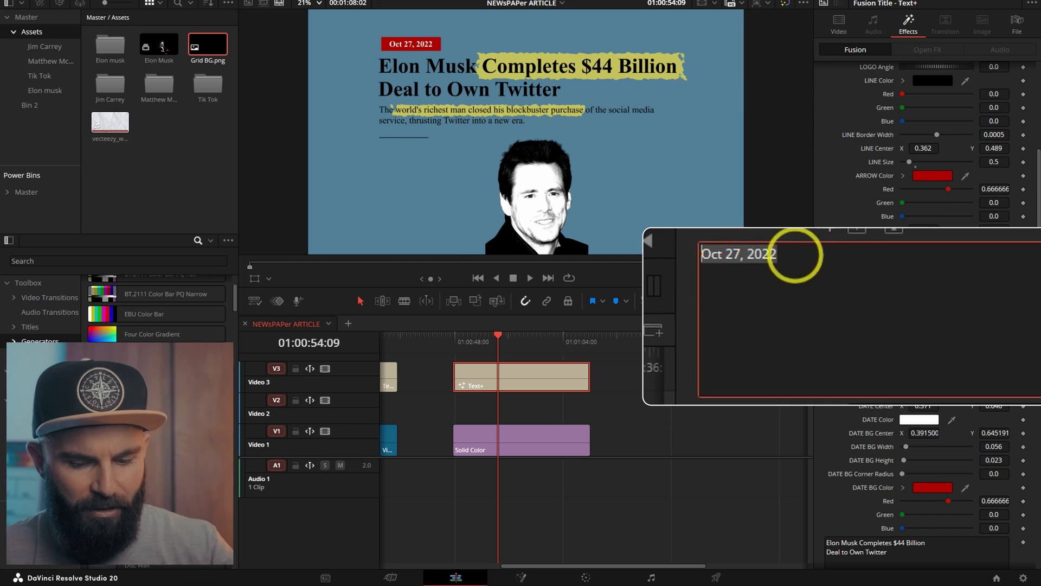
scroll(868, 380, "down", 3)
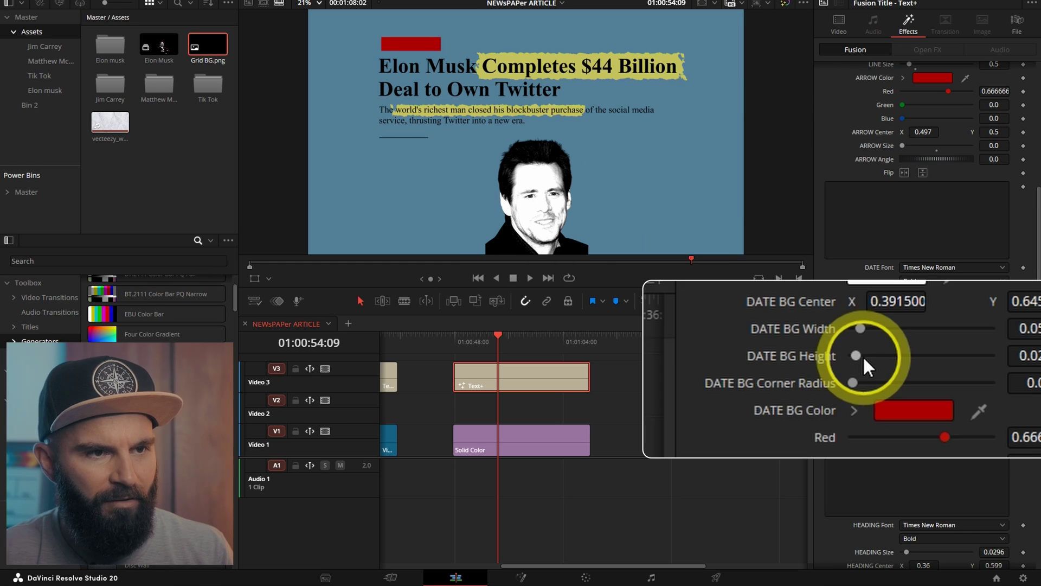
left_click_drag(860, 329, 653, 344)
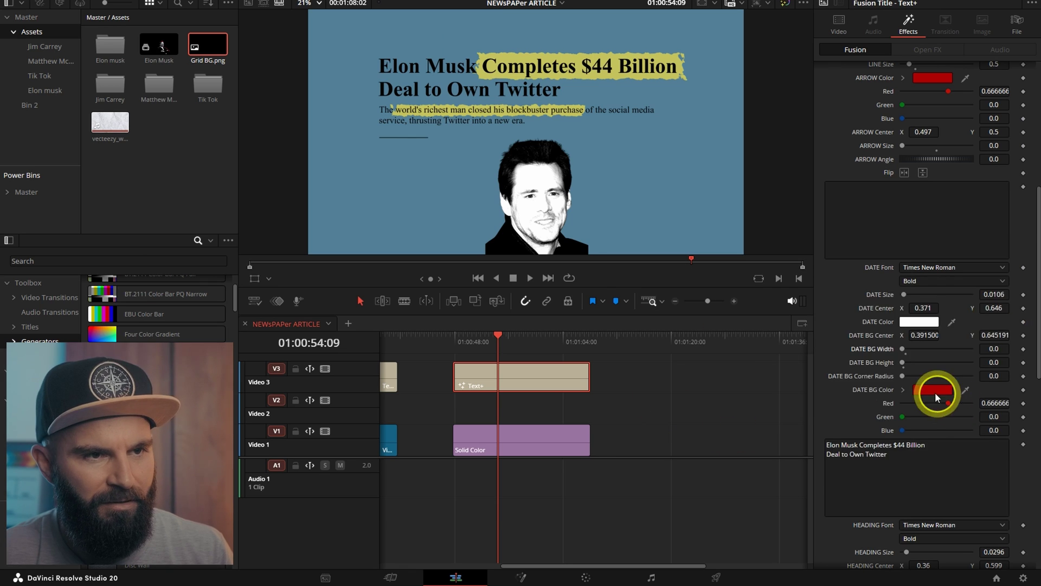
Replace the heading with "Behind every great man is a woman rolling her eyes." in quotation marks, split over two lines
scroll(870, 394, "down", 4)
left_click(883, 318)
key("ctrl+a")
type("\"Behind every great man is a woman rolling her eyes.\"")
Hide Highlighter 1 by setting its border width to -0.2
scroll(855, 420, "down", 2)
scroll(922, 408, "down", 1)
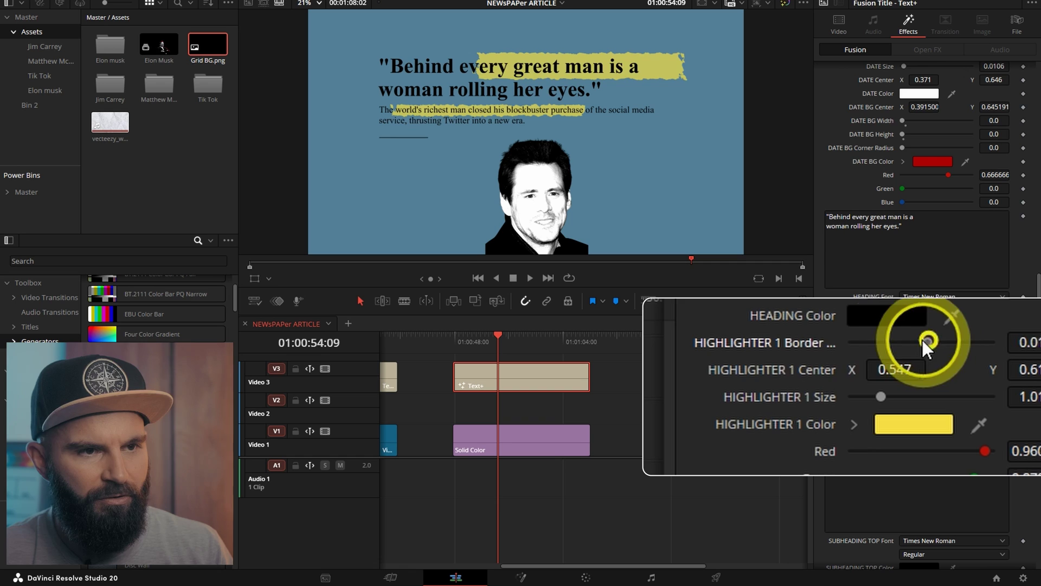
left_click_drag(938, 362, 812, 363)
Clear the bottom subheading text
scroll(890, 383, "down", 3)
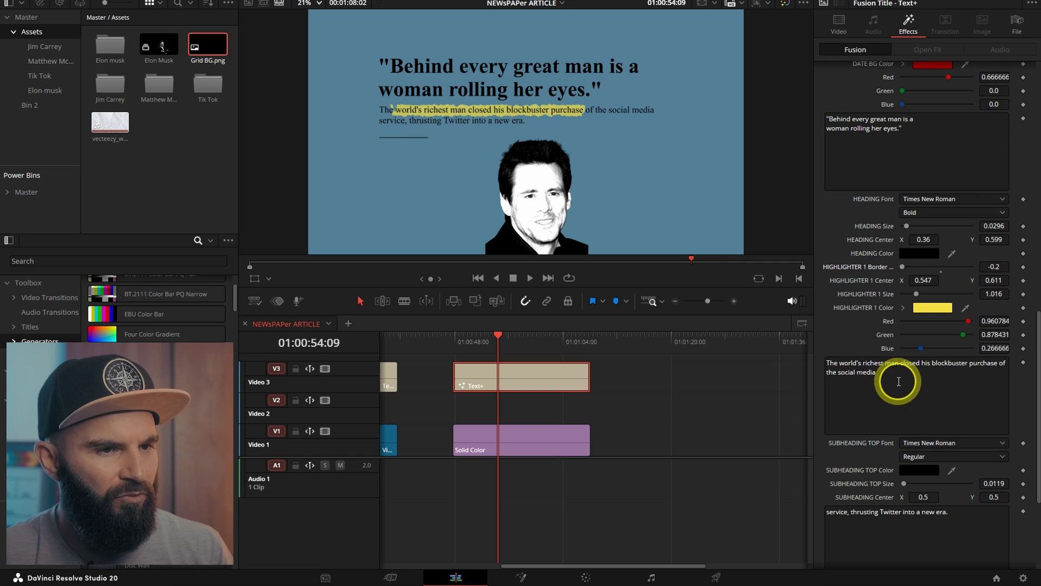
left_click_drag(960, 514, 805, 513)
key("BackSpace")
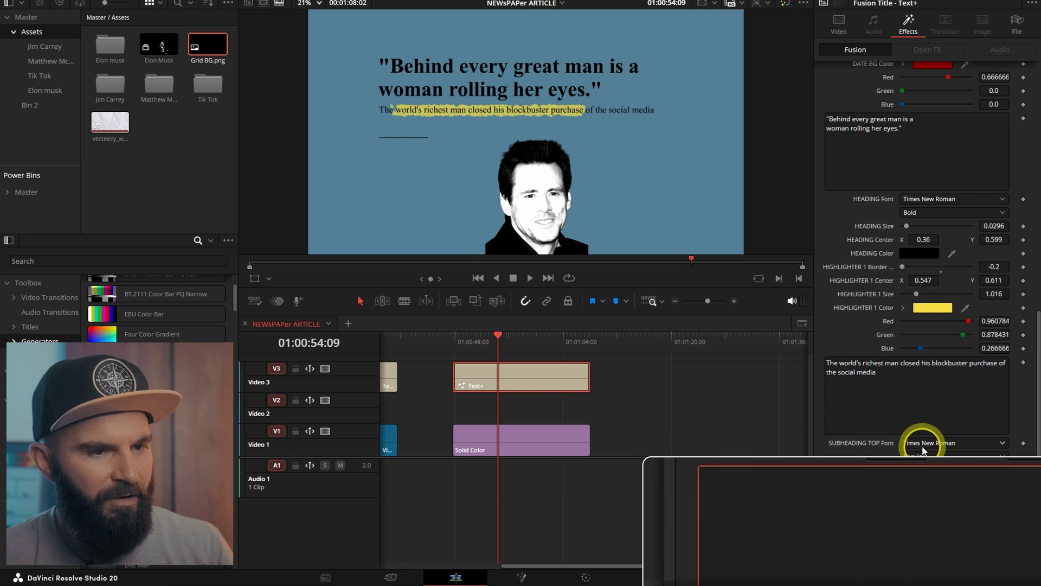
Replace the top subheading text with "JIM CARREY"
scroll(923, 450, "down", 2)
left_click_drag(884, 309, 837, 297)
type("JIM CARREY")
scroll(846, 450, "down", 3)
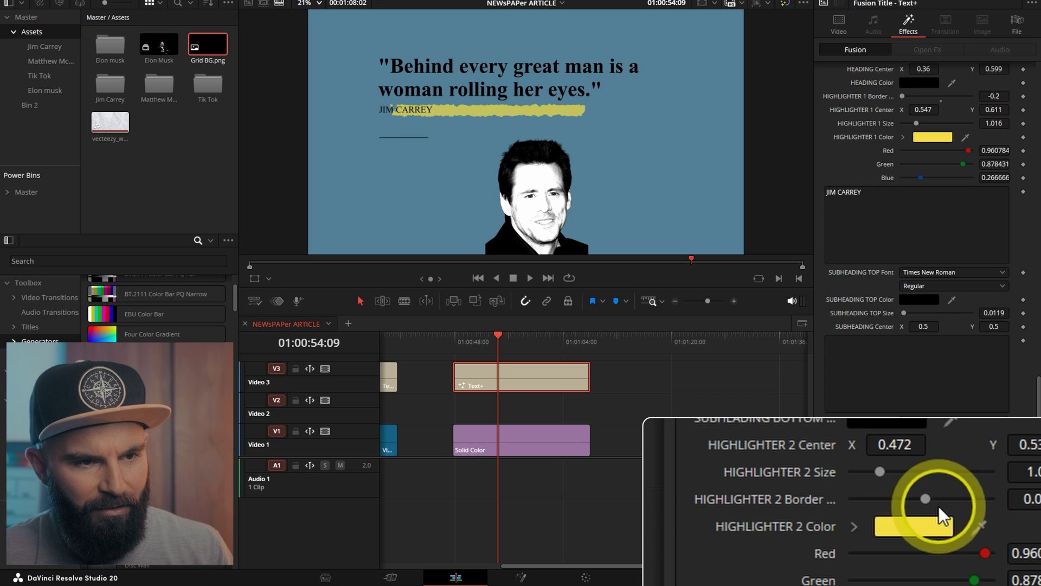
Hide Highlighter 2 behind the subheading by lowering its border width to the minimum
left_click_drag(942, 504, 903, 502)
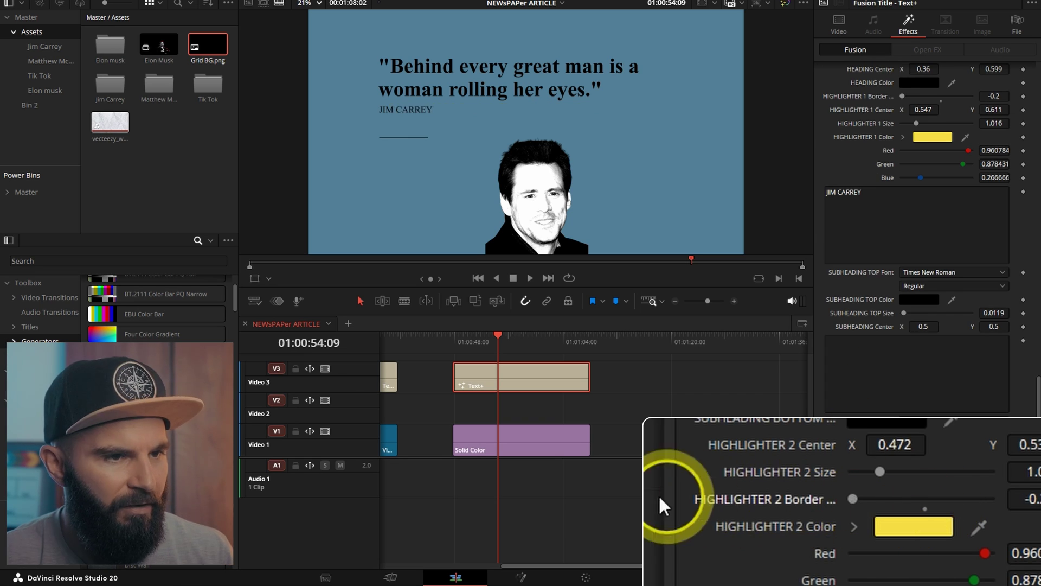
Shift the JIM CARREY subheading right, and raise the short black line so it sits beside the name
scroll(878, 351, "up", 1)
scroll(898, 277, "up", 3)
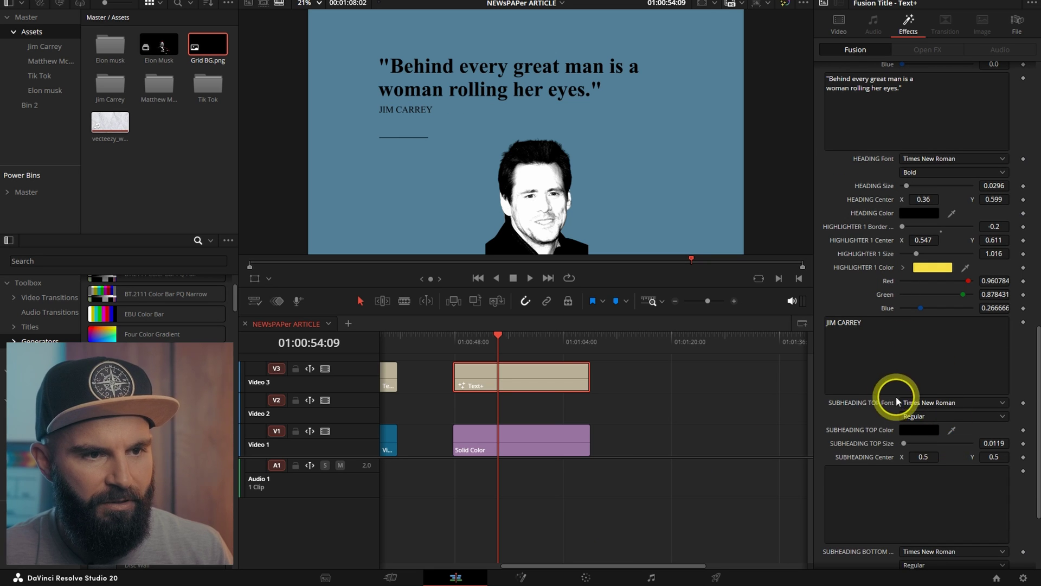
left_click_drag(923, 456, 948, 456)
scroll(898, 379, "up", 13)
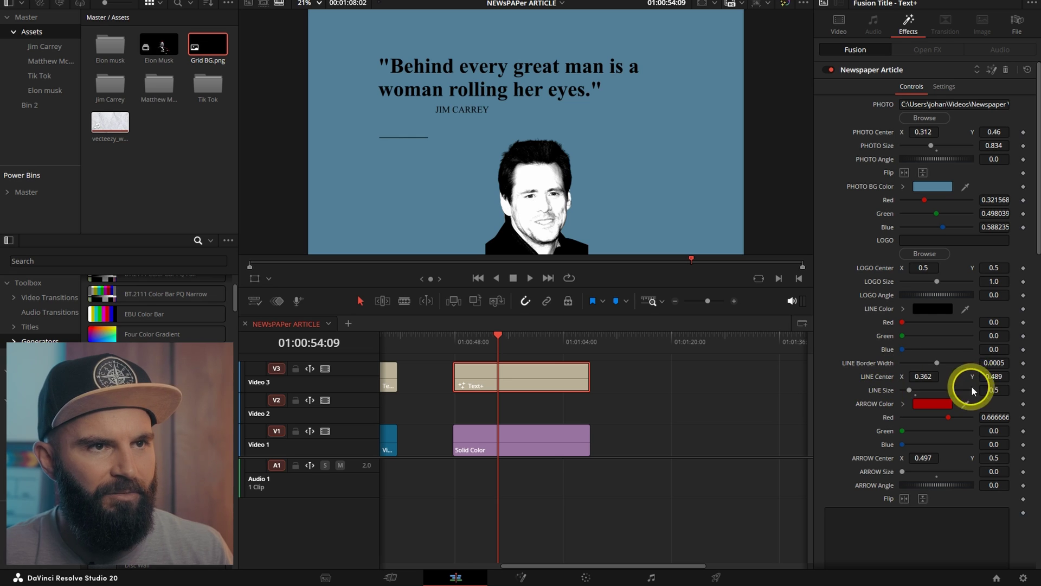
left_click_drag(991, 376, 999, 376)
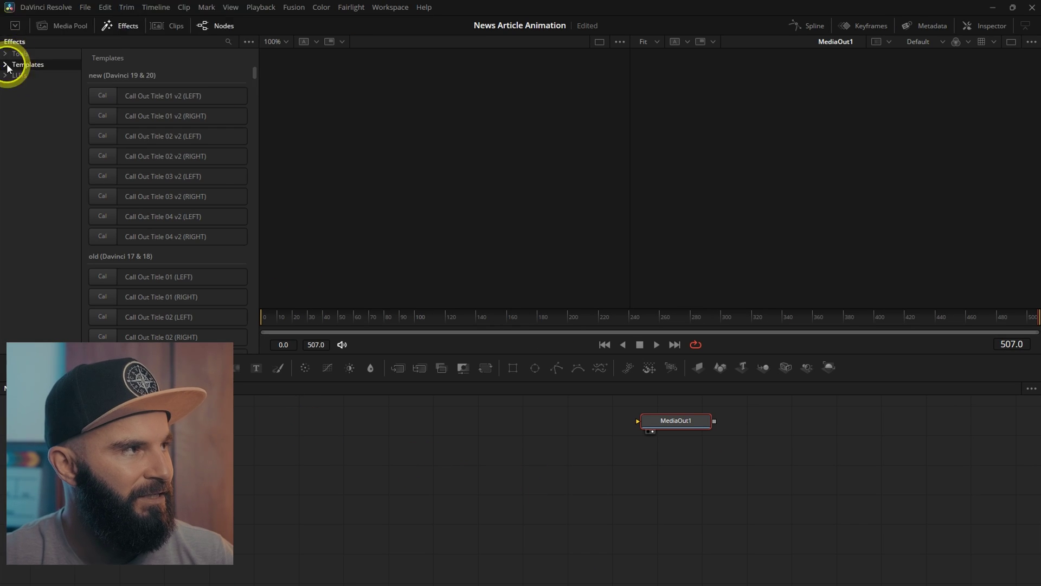
Open the folder that stores the Edit Effects templates, check it for the Newspaper Article setting file, and close it
left_click(95, 59)
left_click(114, 81)
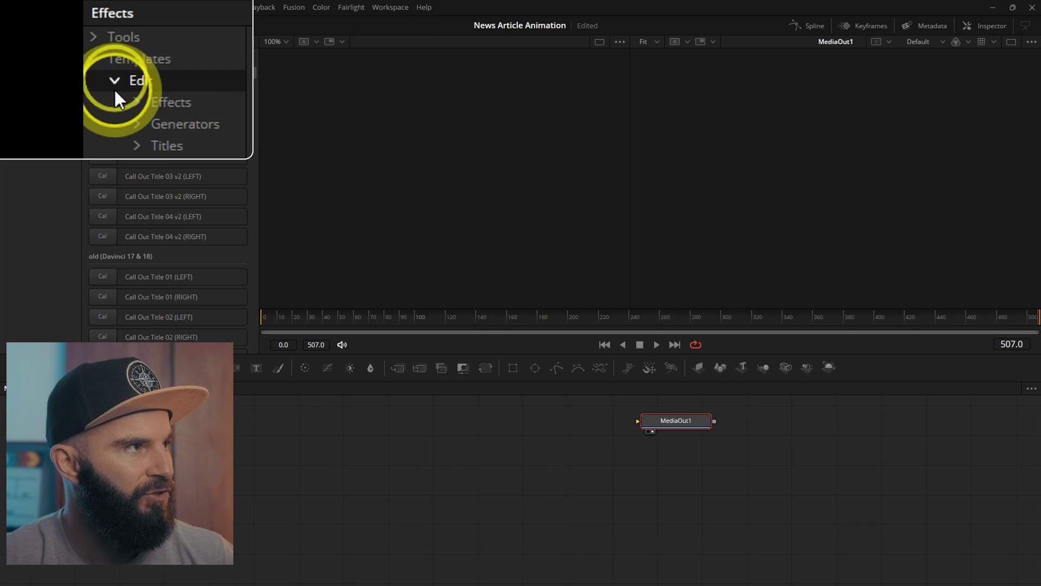
left_click(166, 101)
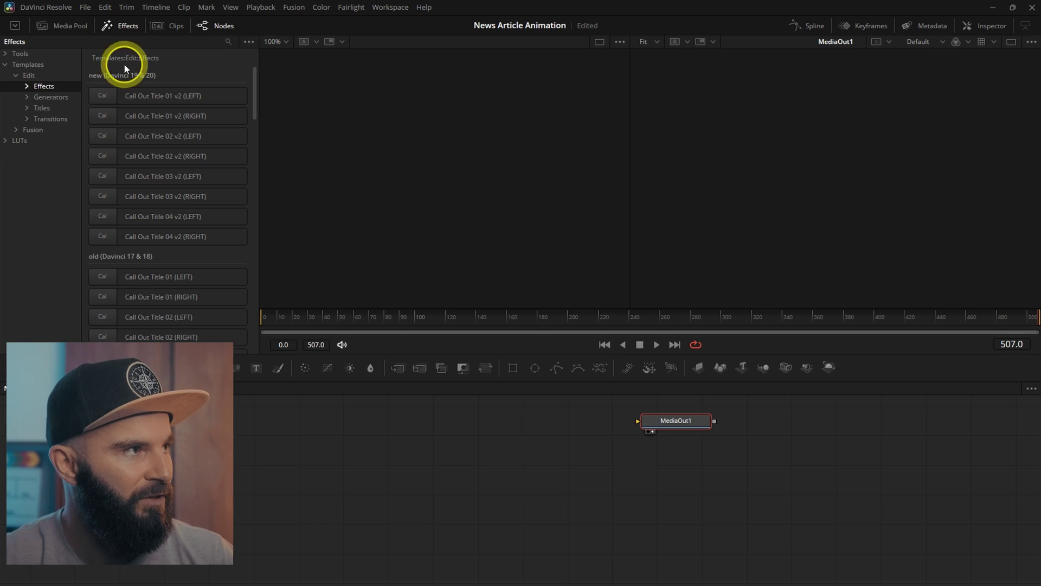
right_click(180, 59)
left_click(419, 63)
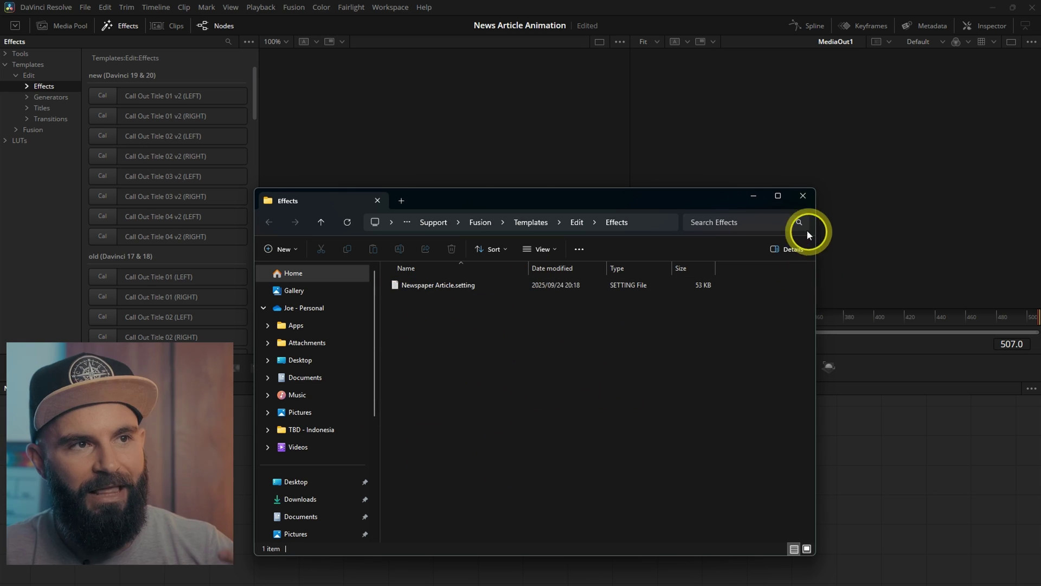
left_click(802, 197)
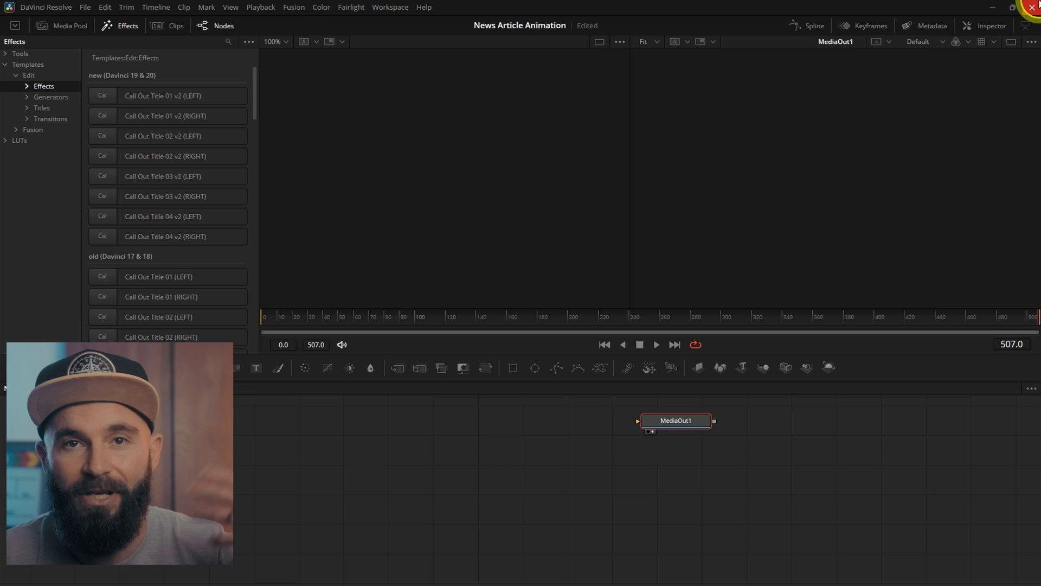
Return to the Edit page and search its effects library for "news"
left_click(478, 578)
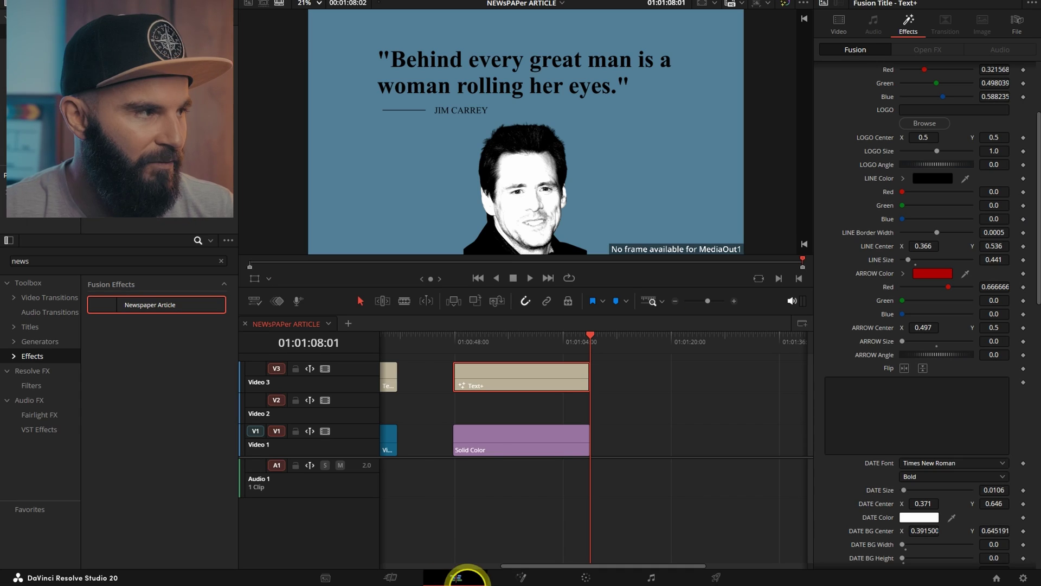
left_click(221, 262)
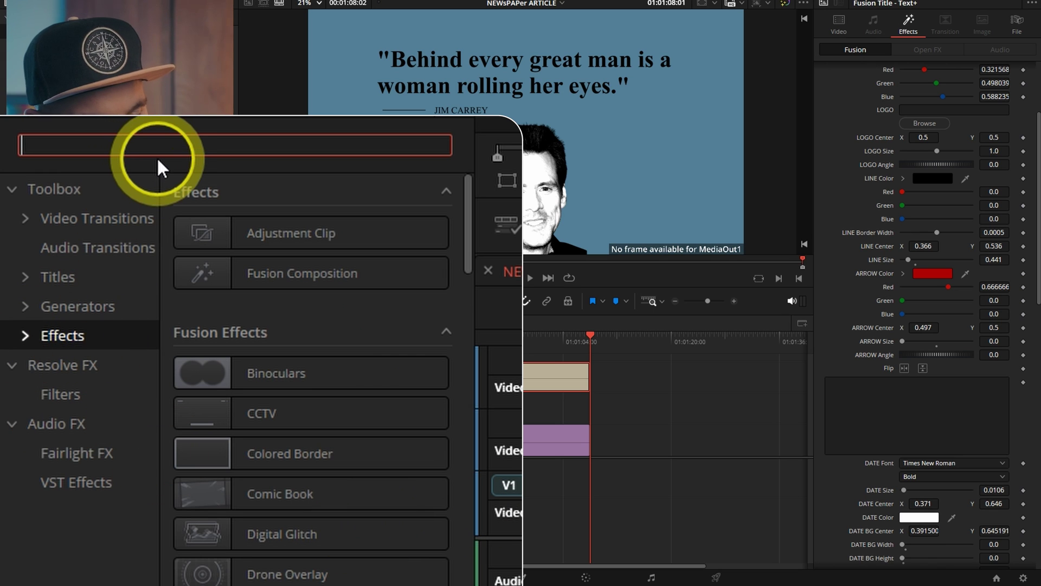
type("news")
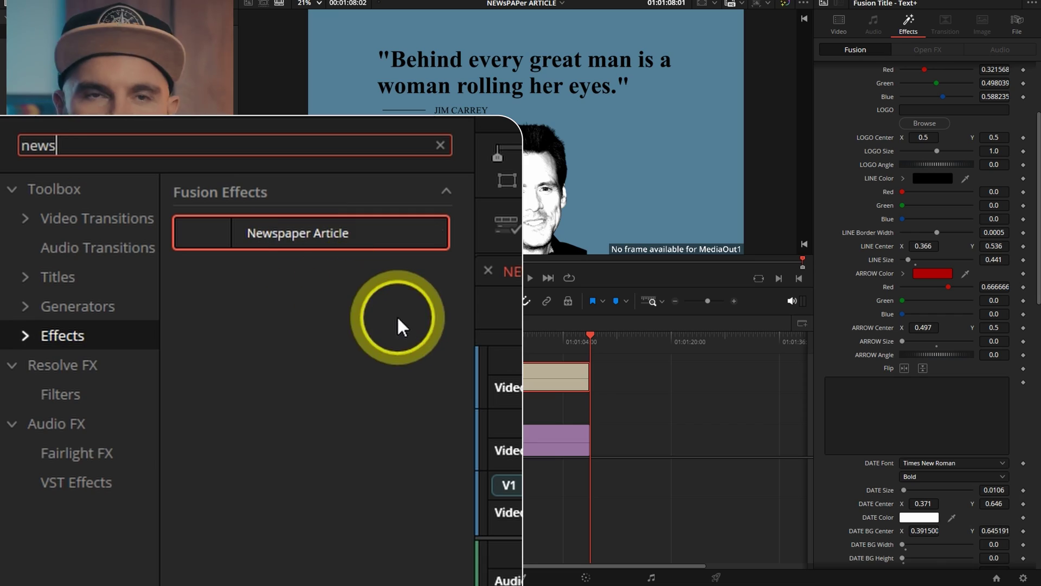